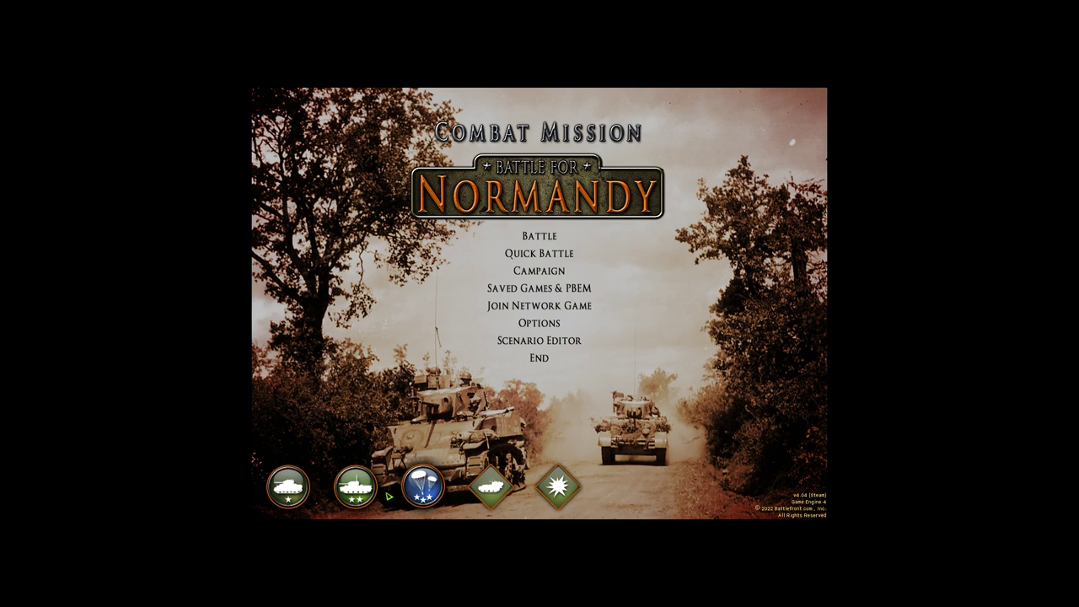
# - Open the Options screen from the Combat Mission main menu
pyautogui.click(536, 326)
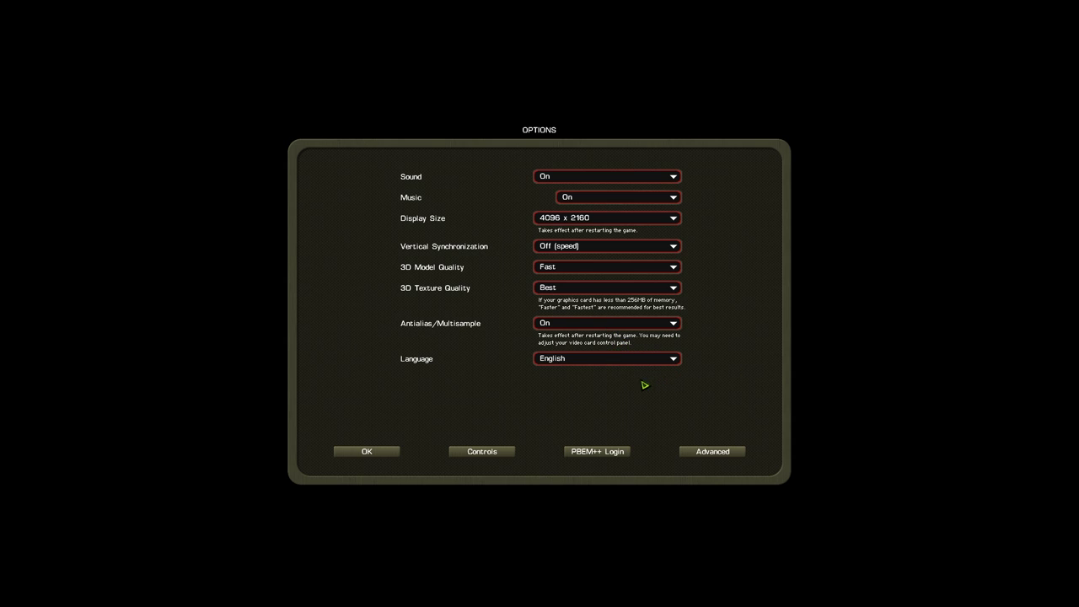
pyautogui.click(714, 452)
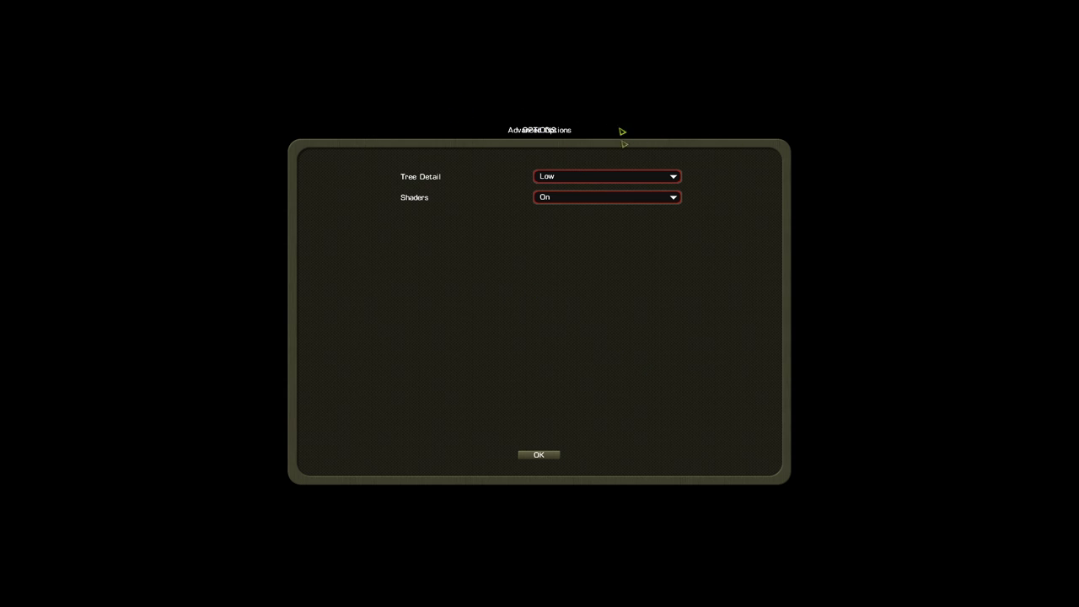
pyautogui.click(543, 456)
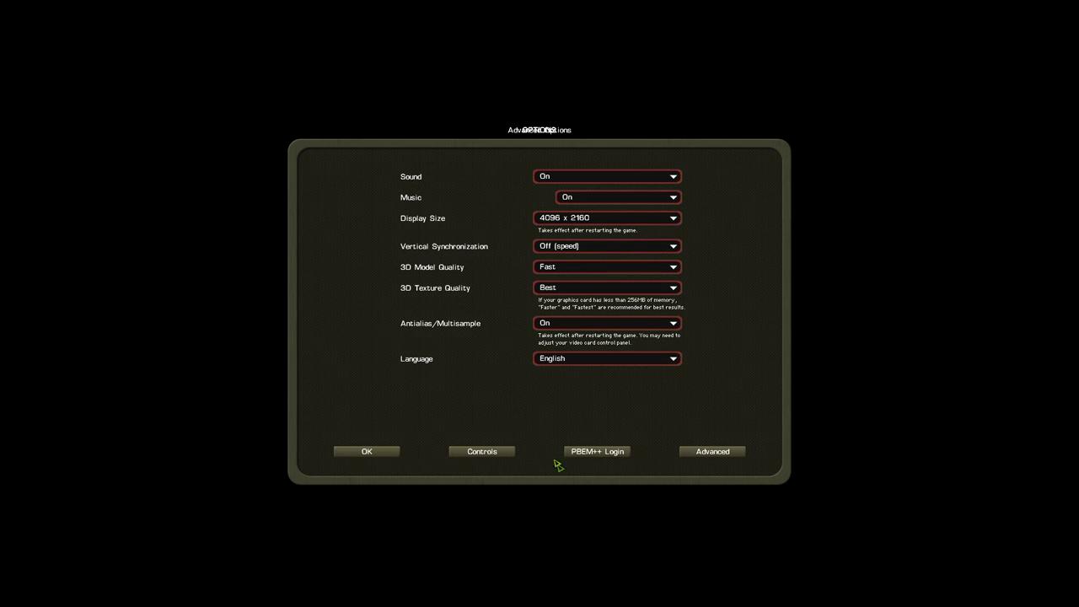
# - Return to the main menu and look at the Saved Games list without loading anything
pyautogui.click(390, 454)
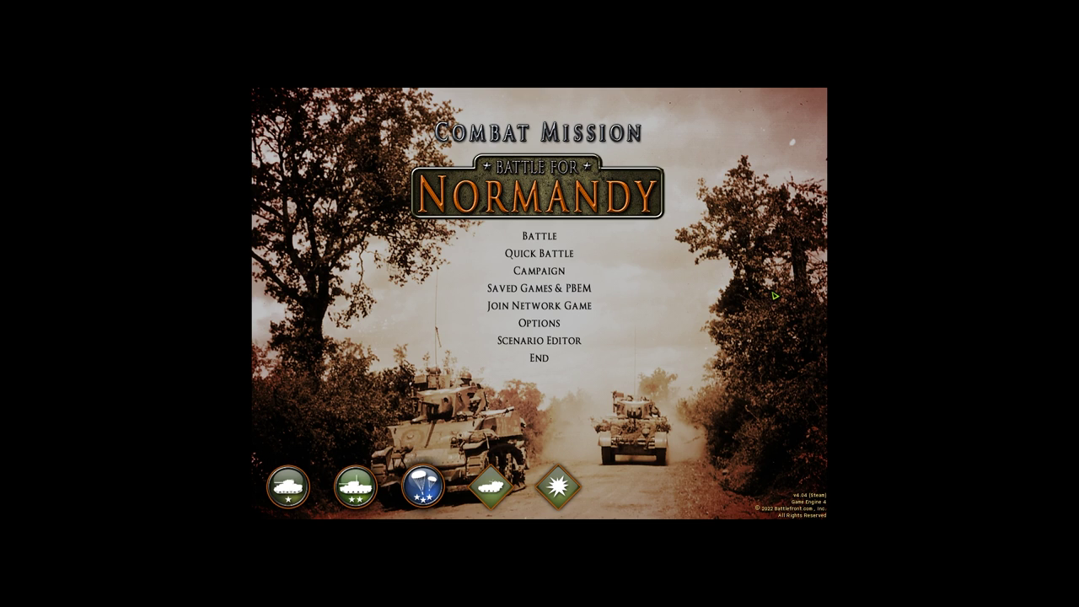
pyautogui.click(546, 291)
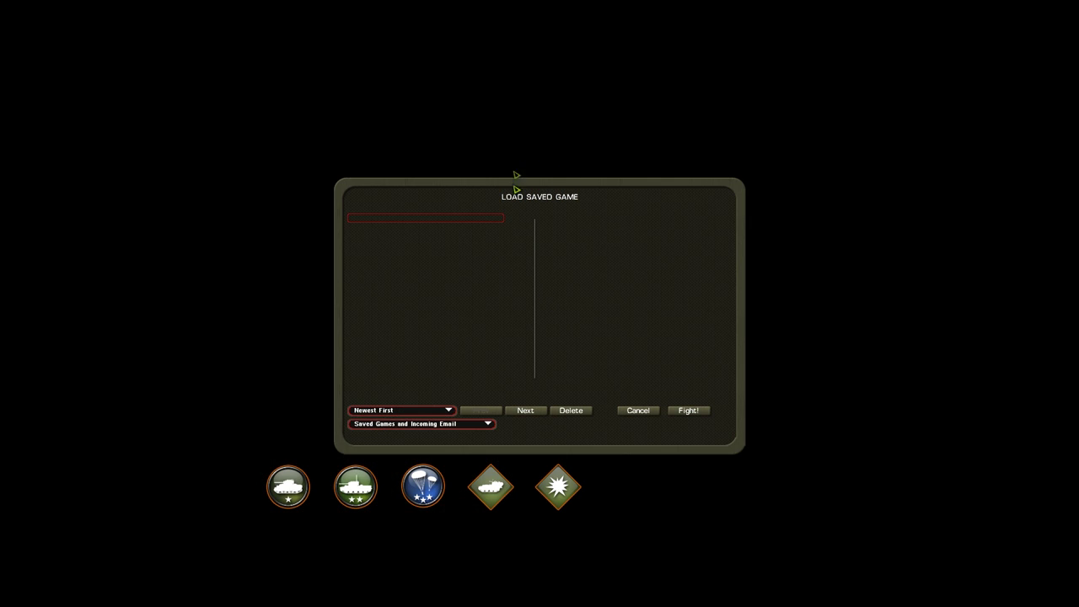
pyautogui.click(625, 412)
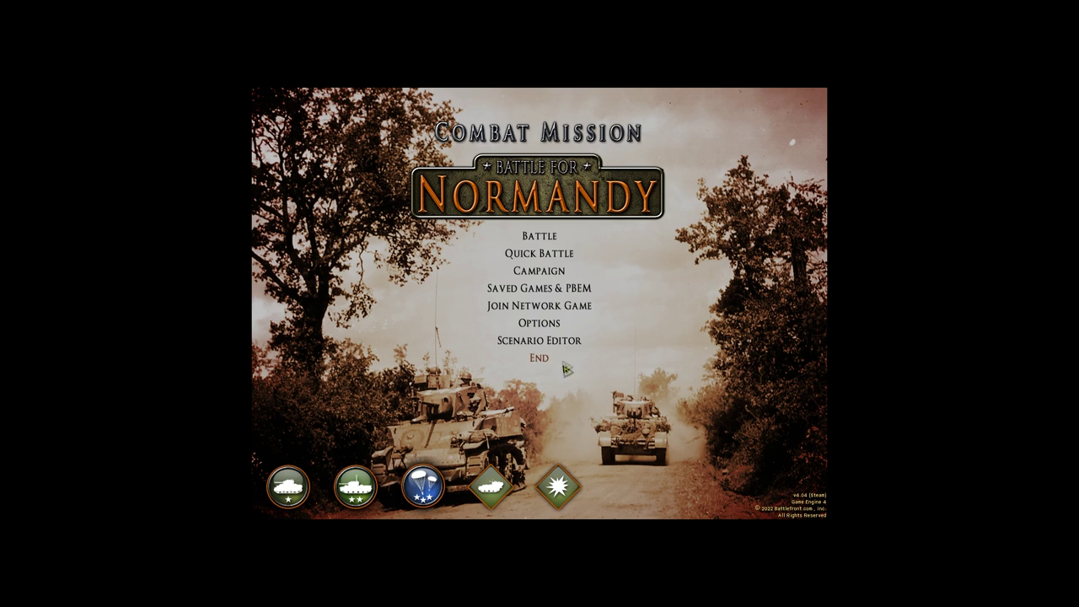
# - Reopen Options, view the keyboard Controls list, then close Options
pyautogui.click(547, 325)
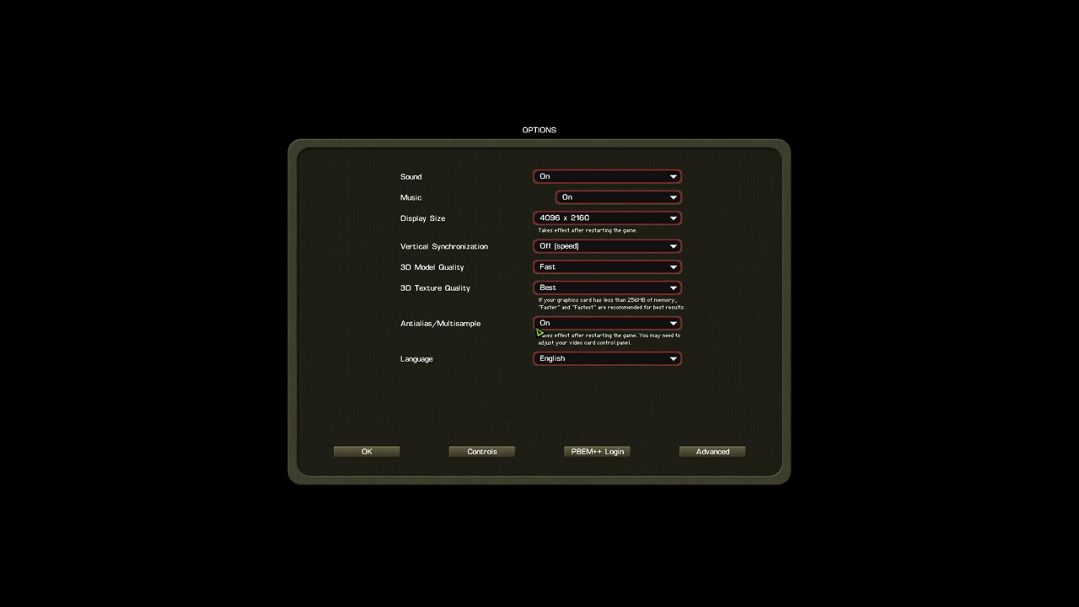
pyautogui.click(486, 451)
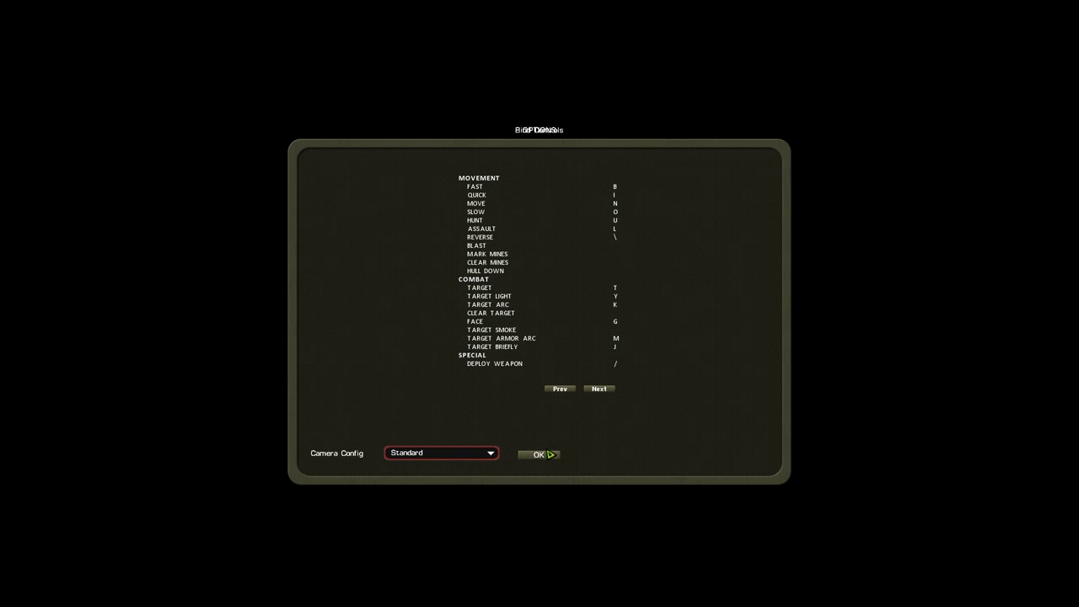
pyautogui.click(544, 455)
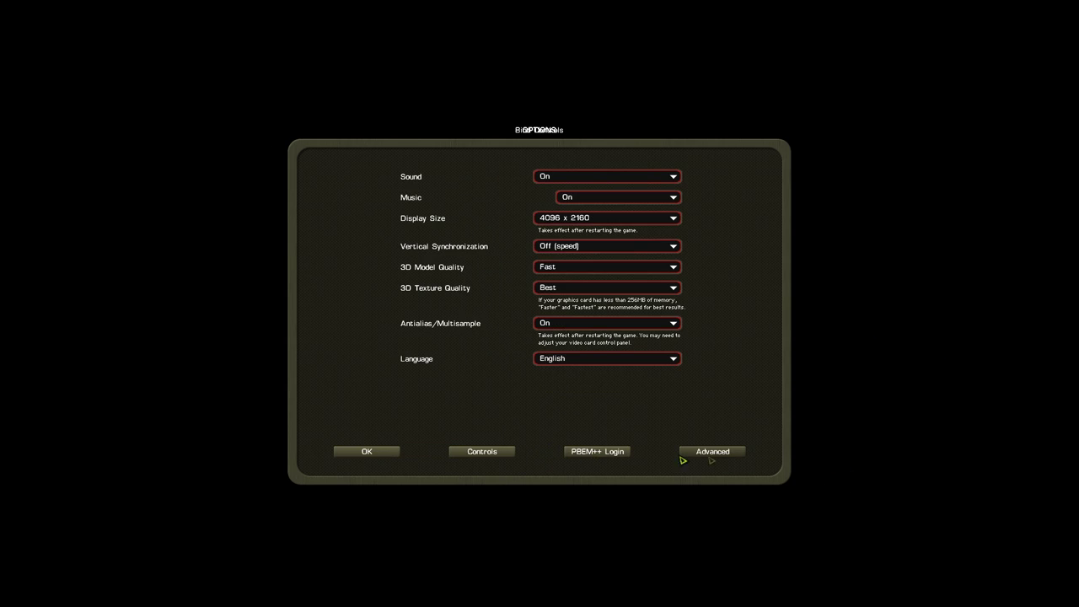
pyautogui.click(366, 451)
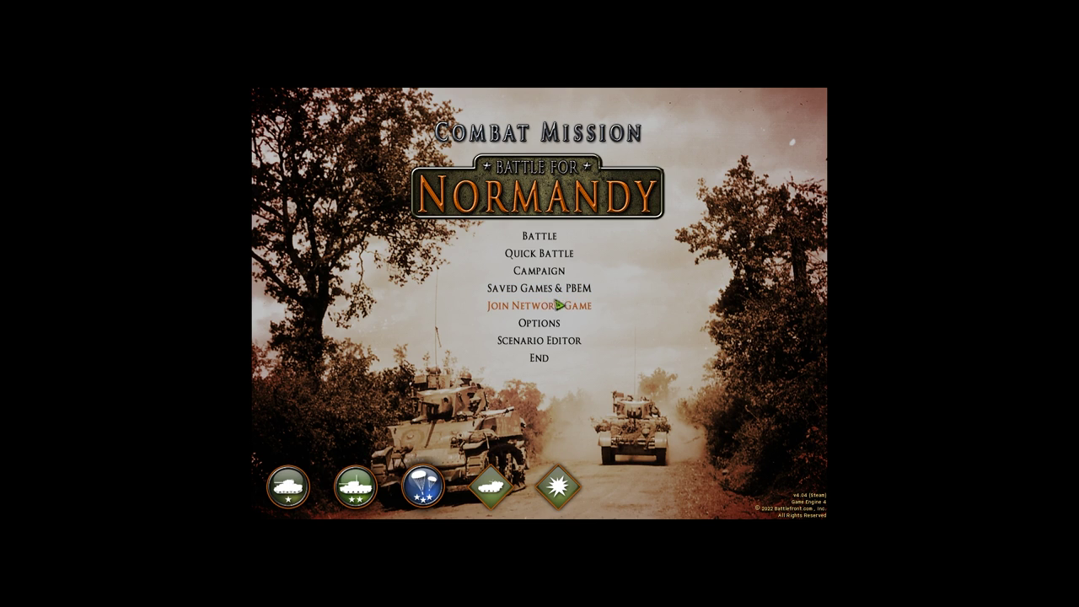
# - Reopen and close Options once more, then switch from the game to Steam
pyautogui.click(539, 324)
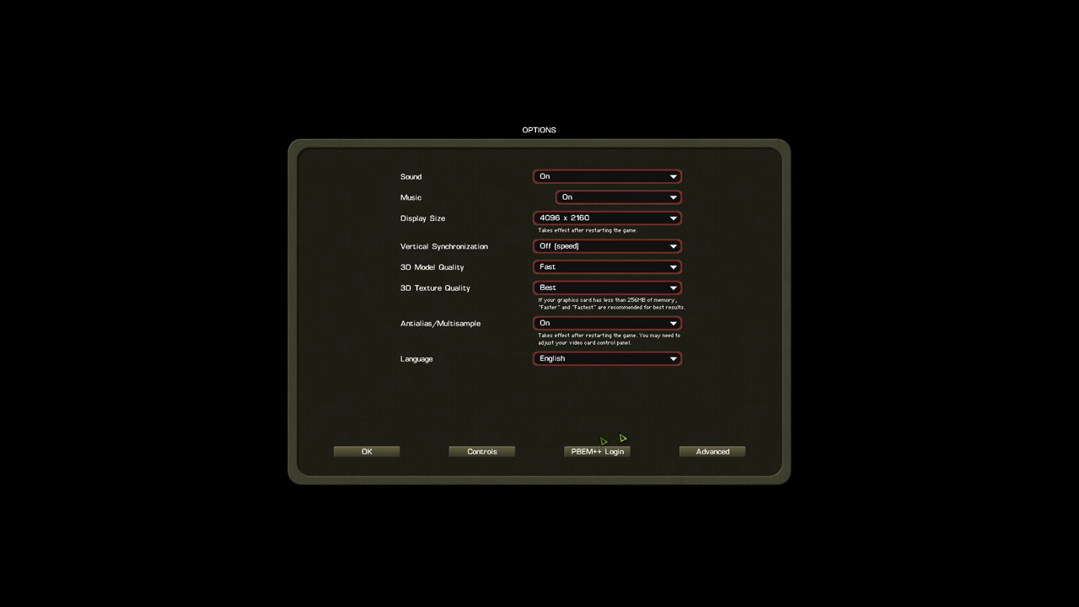
pyautogui.click(366, 451)
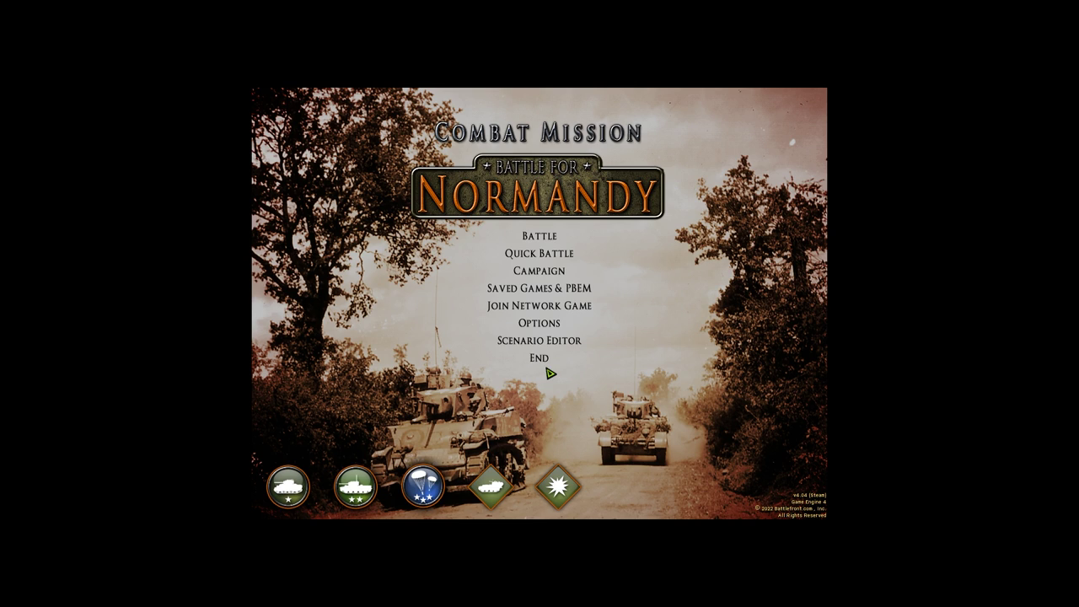
pyautogui.hotkey('alt', 'Tab')
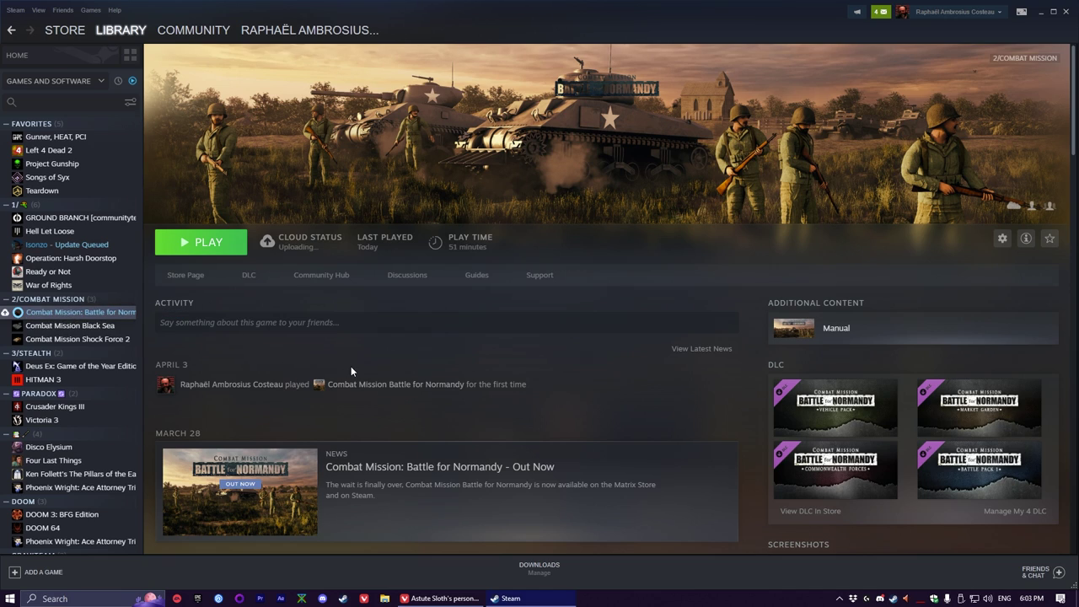
# - Browse the game's local files through Manage > Browse local files in the Steam Library
pyautogui.rightClick(93, 314)
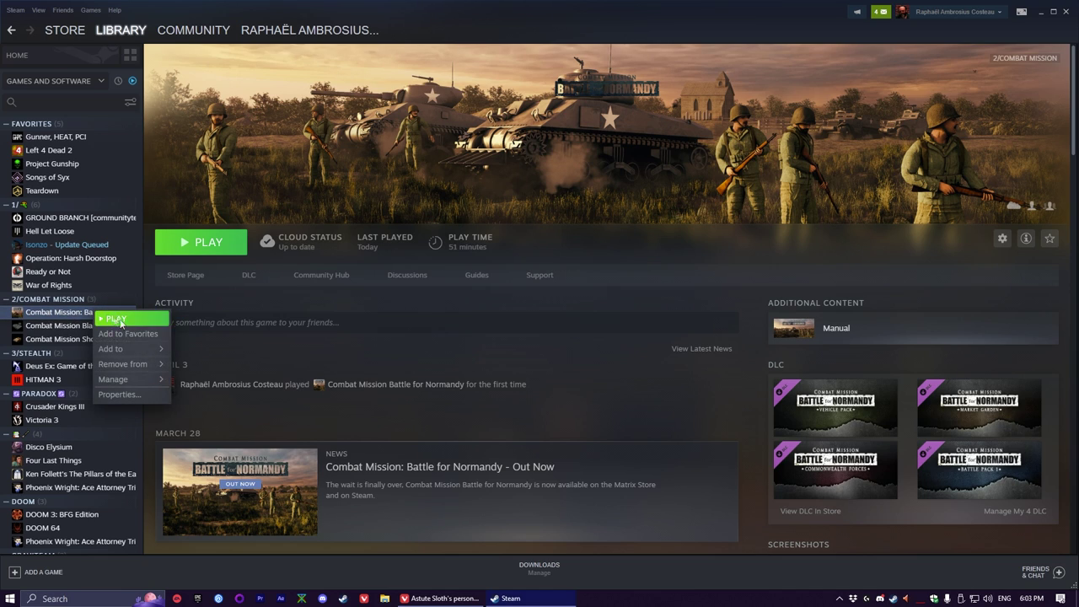
pyautogui.moveTo(135, 379)
pyautogui.click(231, 401)
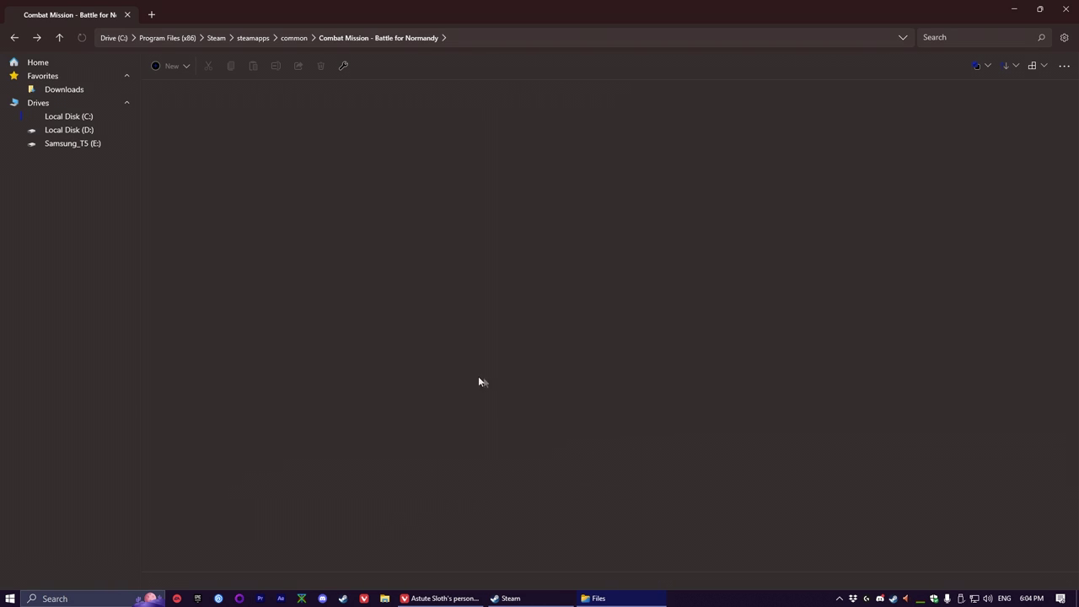
pyautogui.click(271, 459)
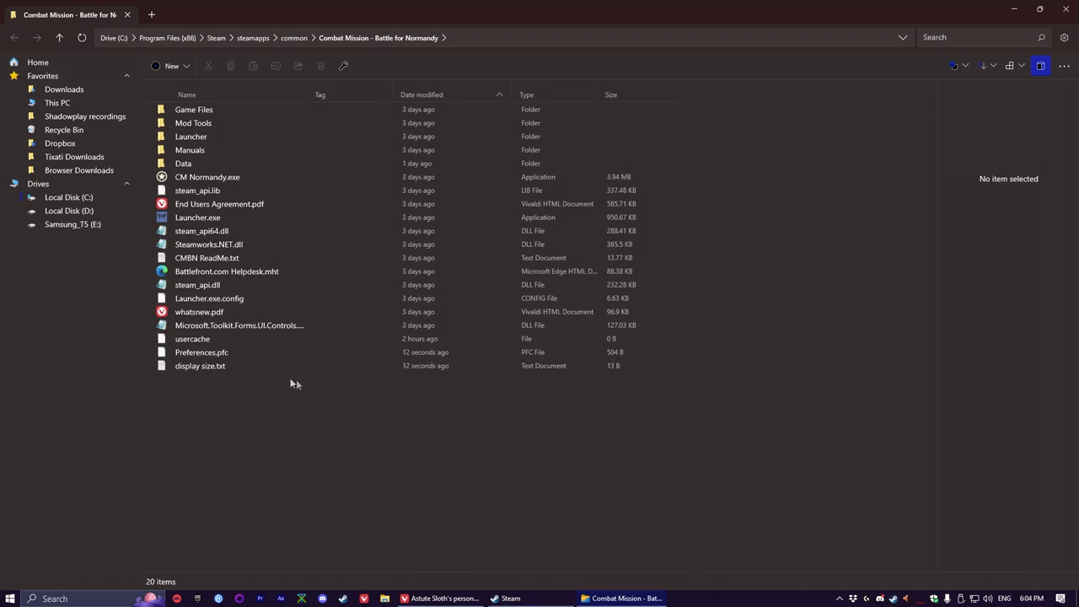
pyautogui.click(229, 367)
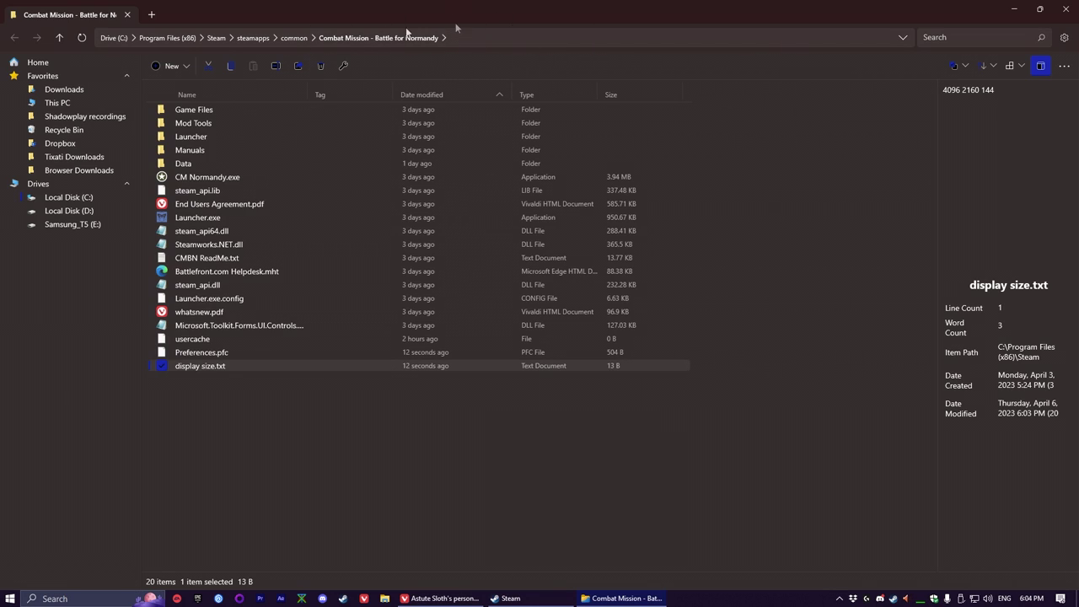
pyautogui.click(231, 366)
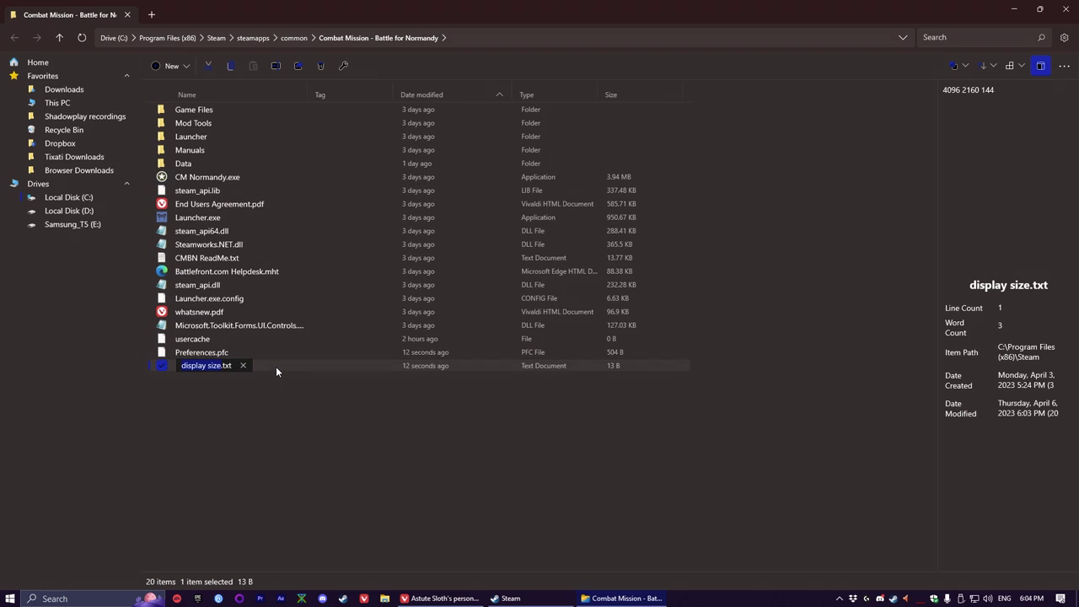
# - Open display size.txt in Notepad and replace the 144 value with 60
pyautogui.doubleClick(268, 365)
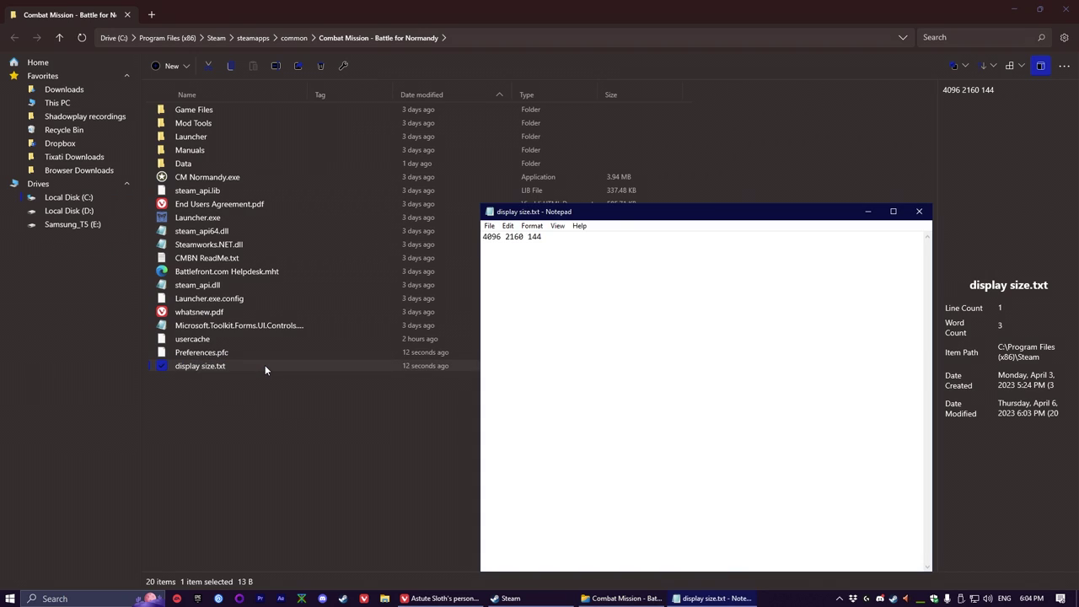
pyautogui.moveTo(647, 243); pyautogui.dragTo(386, 264)
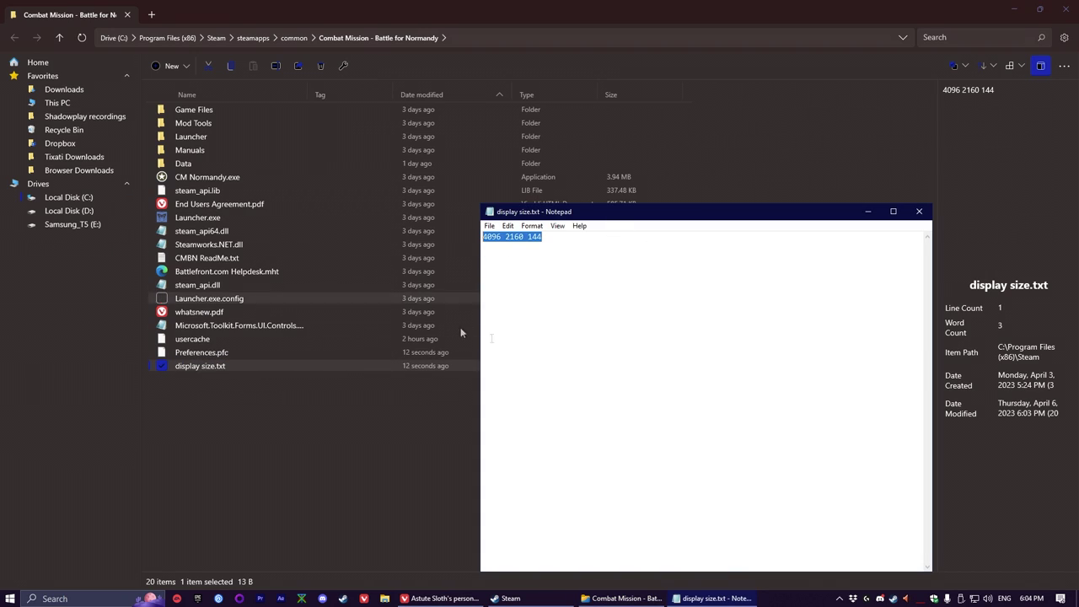
pyautogui.click(571, 244)
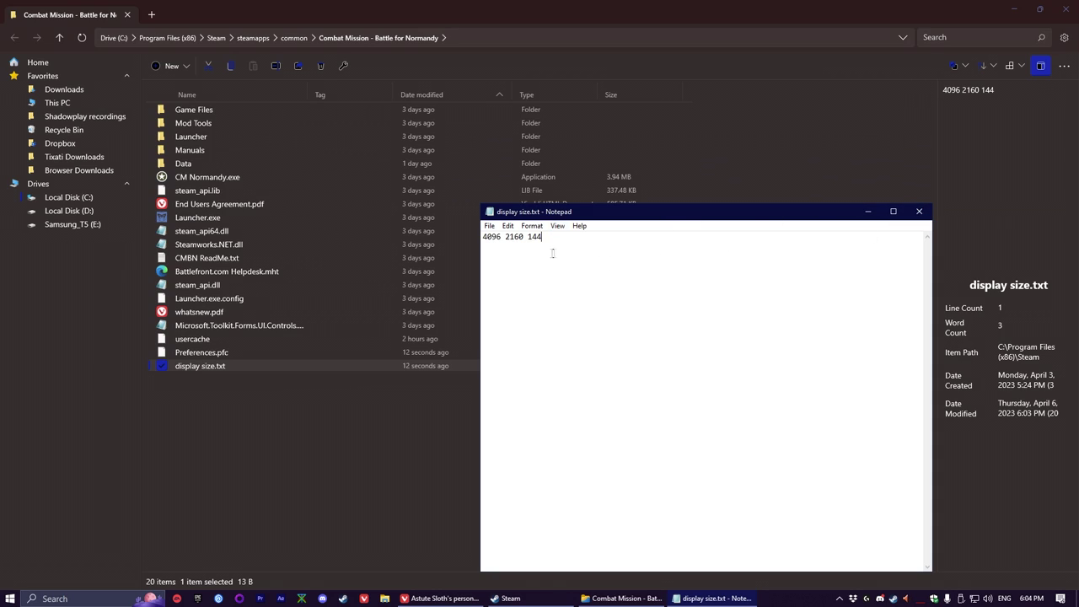
pyautogui.moveTo(543, 240); pyautogui.dragTo(528, 242)
pyautogui.write('60')
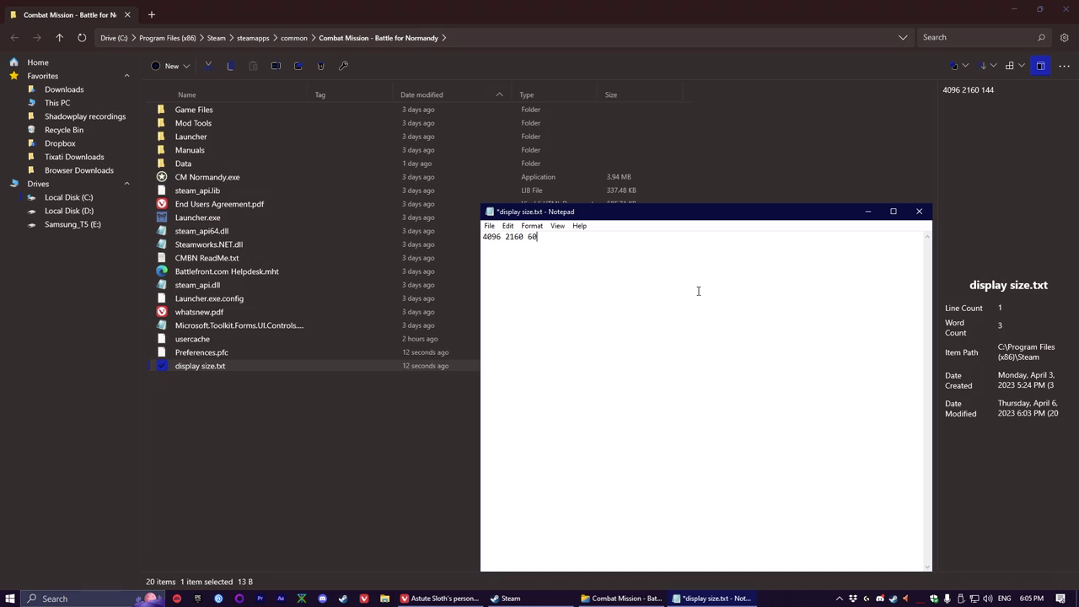
pyautogui.click(920, 212)
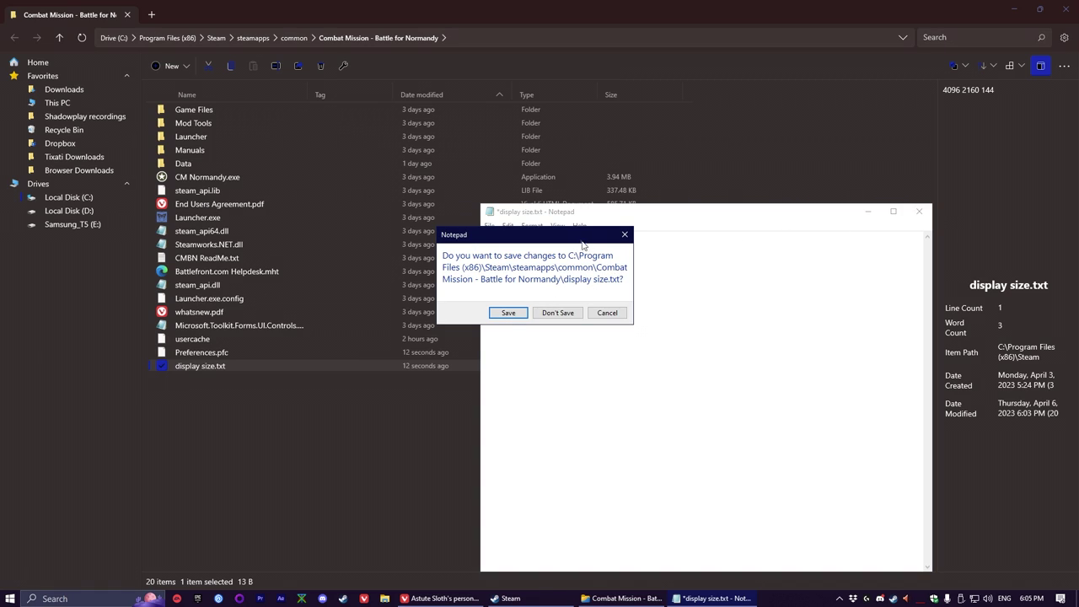
pyautogui.moveTo(583, 236); pyautogui.dragTo(700, 283)
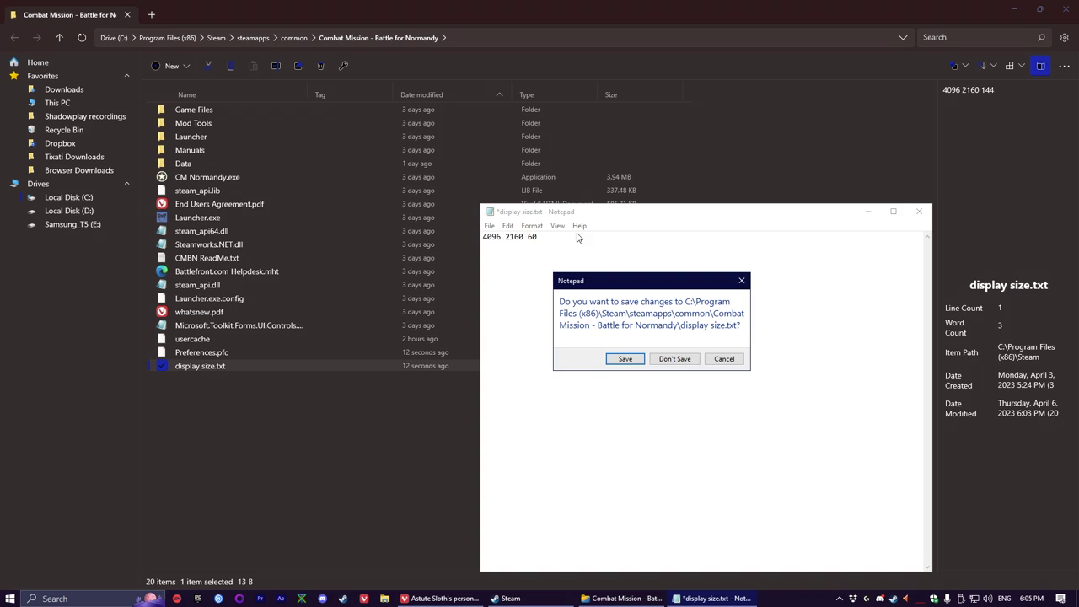
pyautogui.click(625, 359)
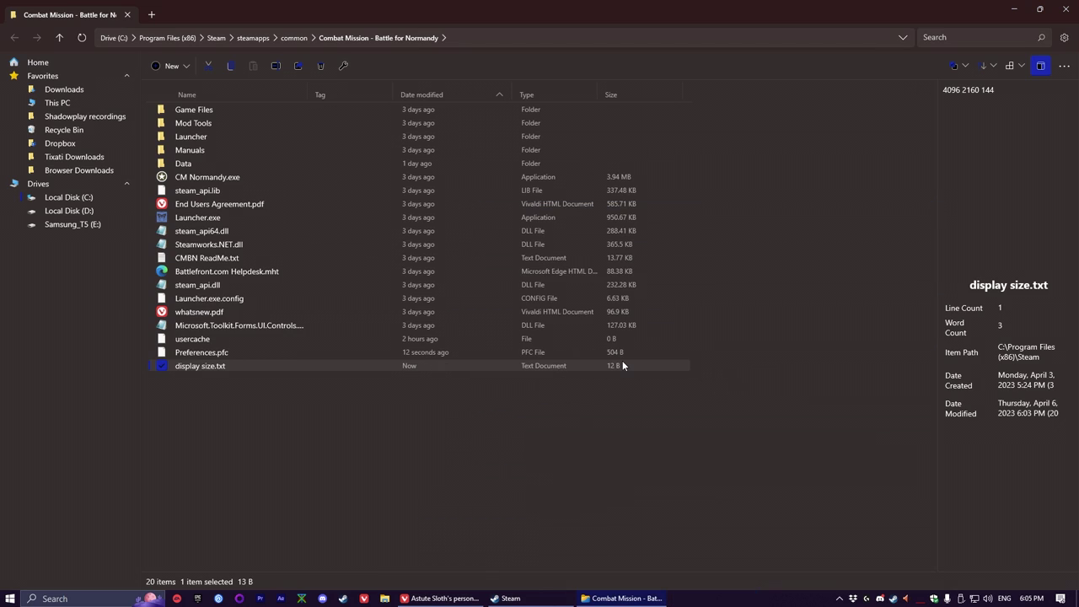
pyautogui.click(403, 402)
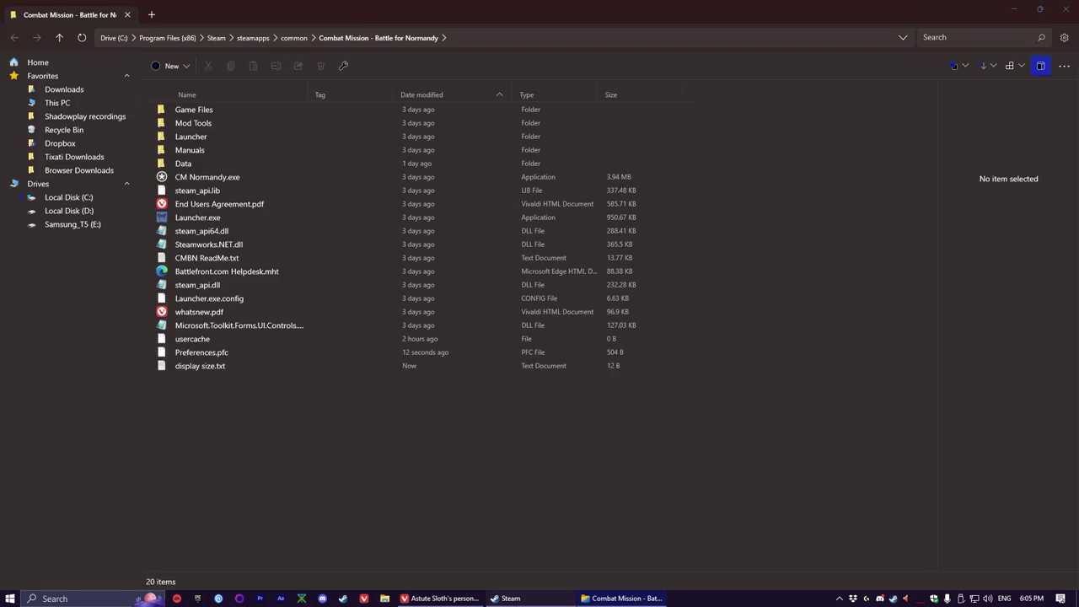
pyautogui.hotkey('alt', 'Tab')
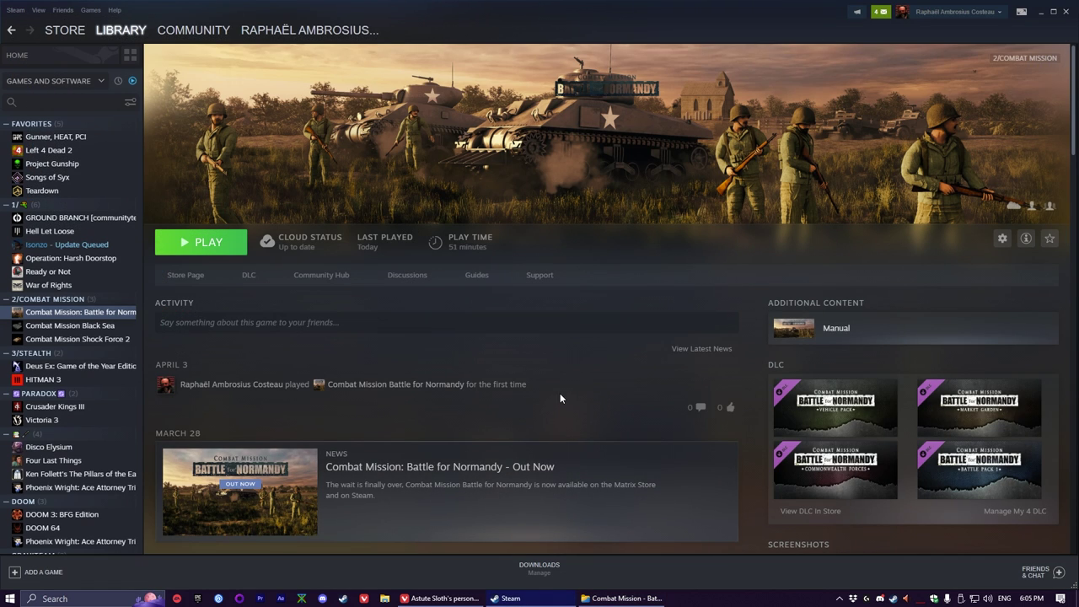
# - Close Steam and the file folder, and minimize the browser to clear the desktop
pyautogui.click(1069, 8)
pyautogui.click(1068, 6)
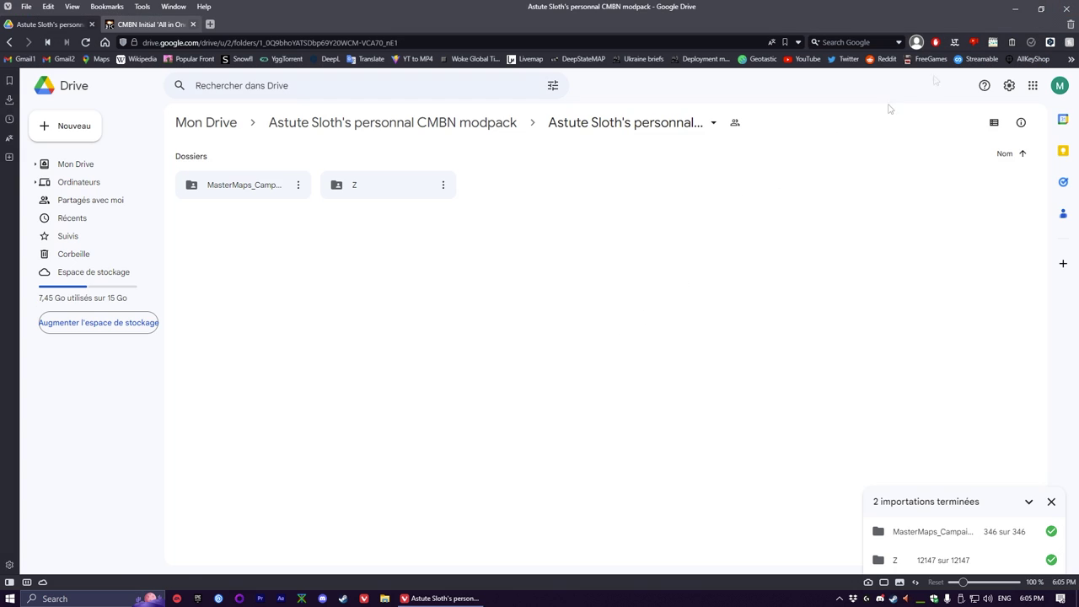
pyautogui.click(1015, 7)
# - Launch NVIDIA Control Panel from the desktop menu and show its per-program 3D settings
pyautogui.rightClick(330, 236)
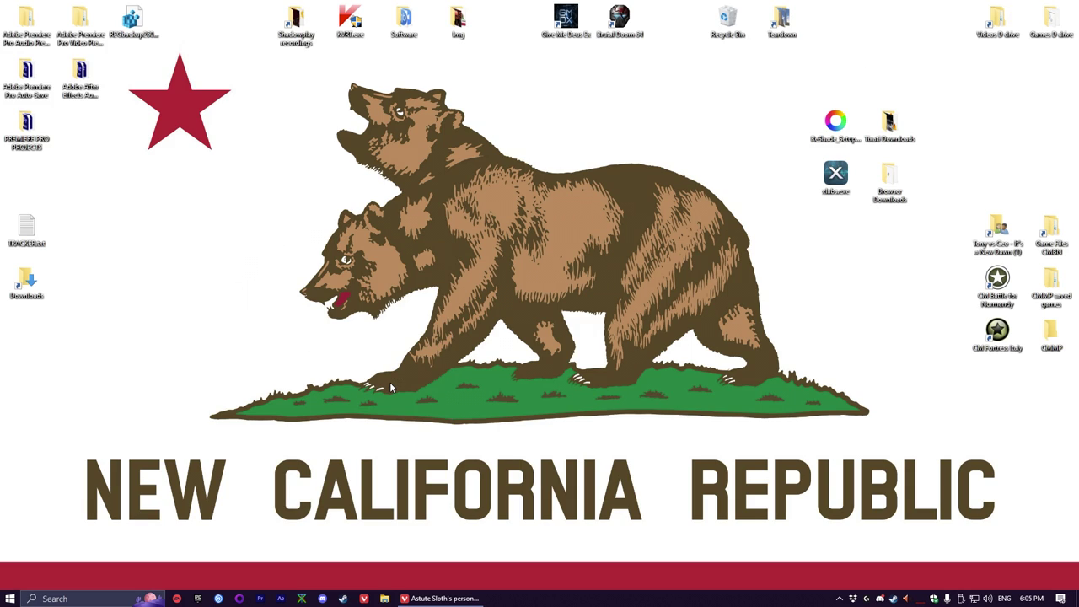
pyautogui.click(398, 379)
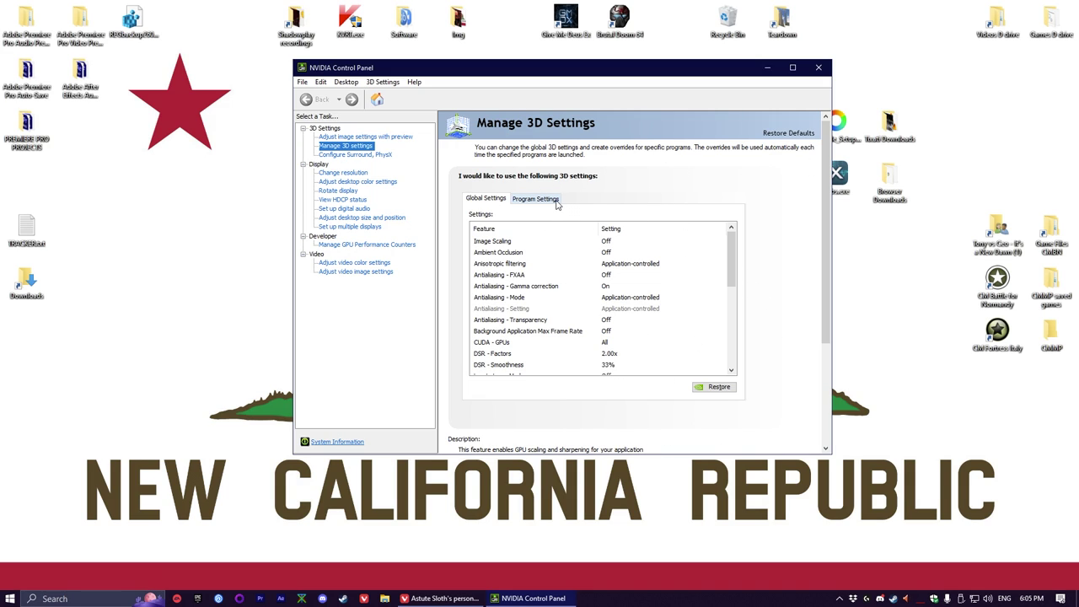
pyautogui.click(557, 203)
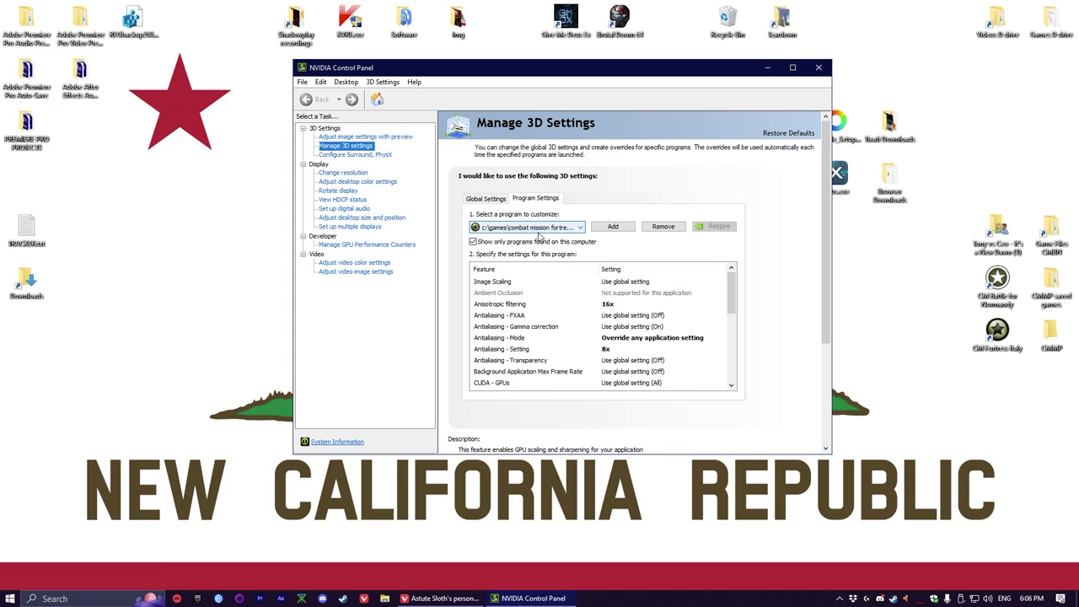
# - Choose the Steam cm normandy.exe entry as the program to customize
pyautogui.click(527, 226)
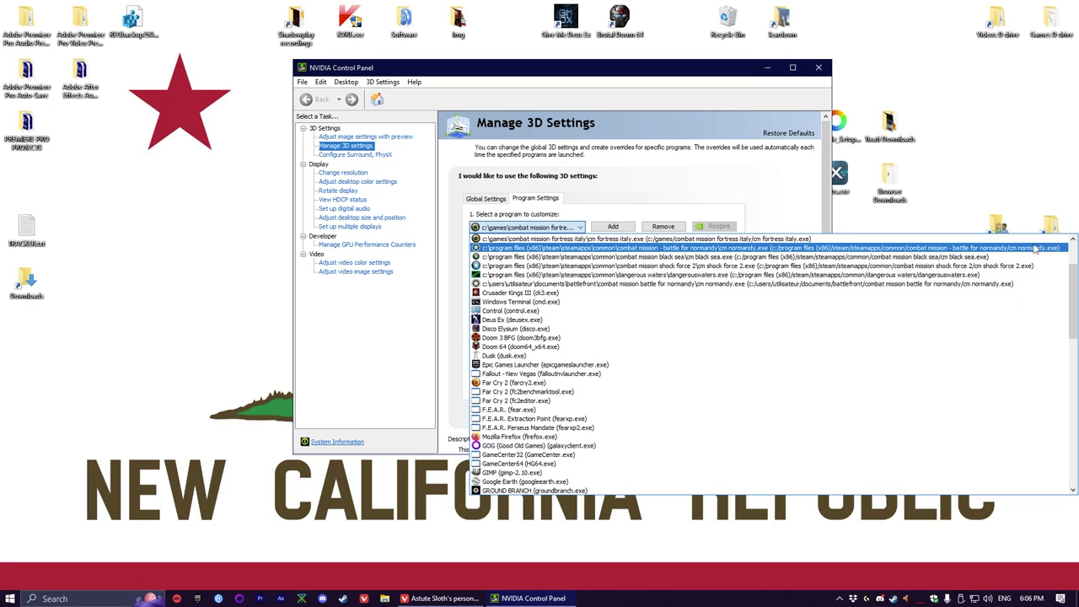
pyautogui.click(901, 248)
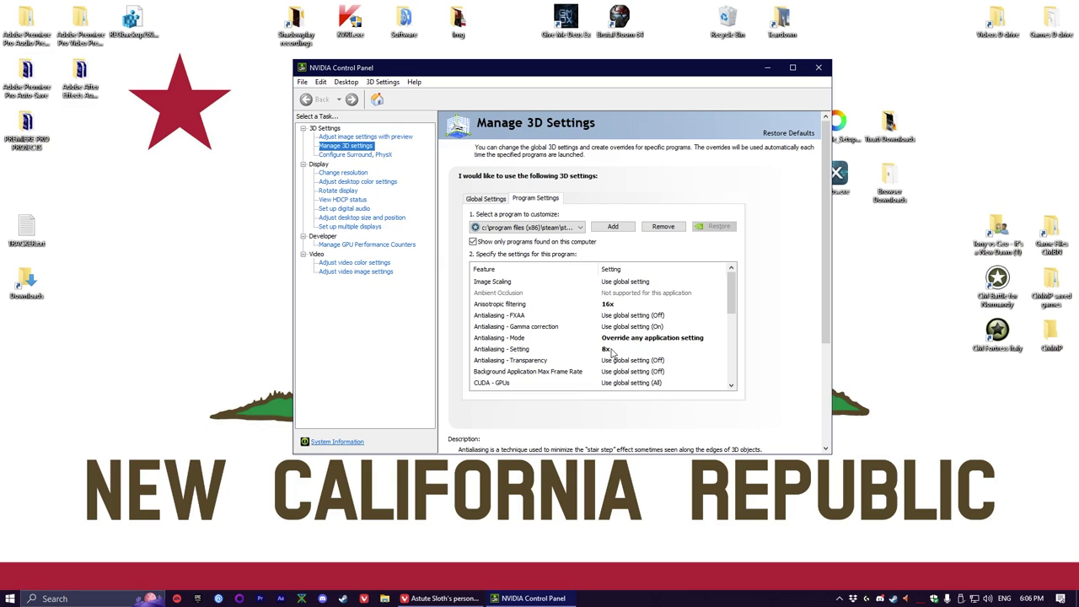
# - Widen the Feature column so the full setting names are readable
pyautogui.scroll(-5, 624, 346)
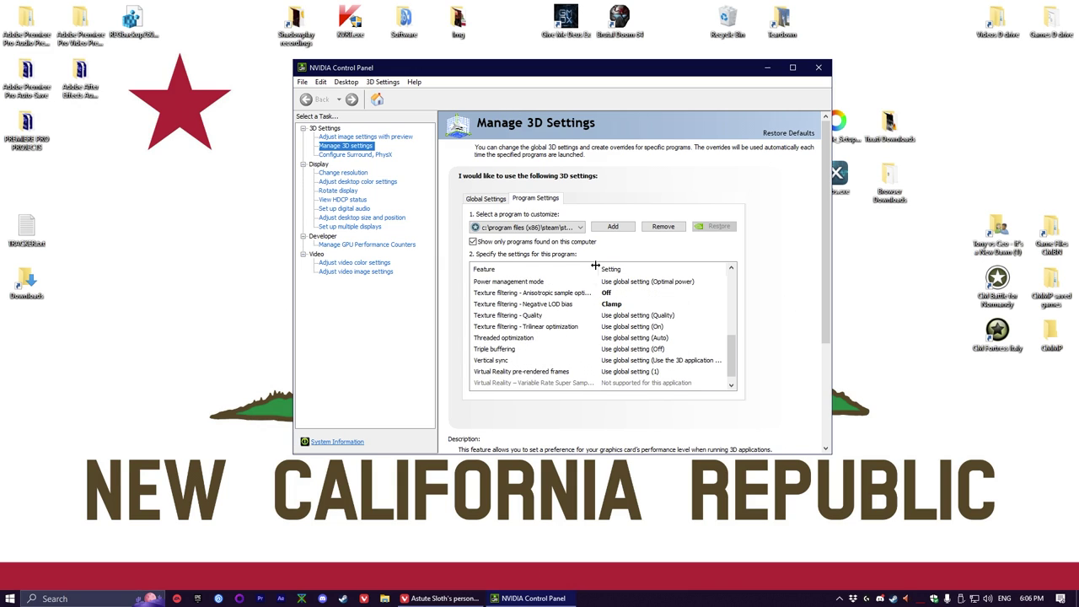
pyautogui.moveTo(596, 265); pyautogui.dragTo(661, 263)
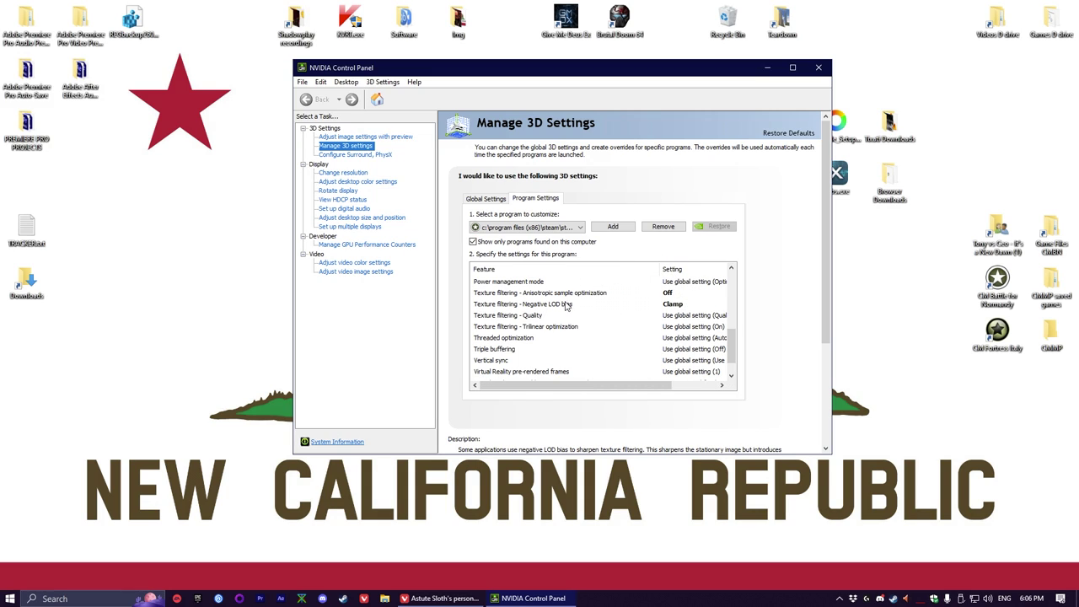
pyautogui.doubleClick(601, 271)
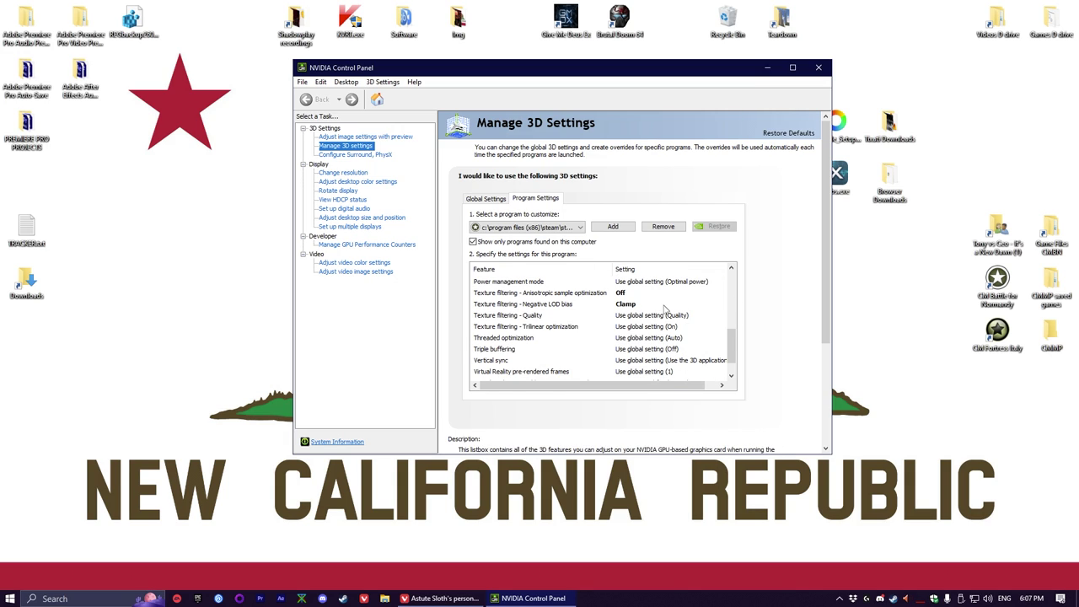
pyautogui.scroll(5, 647, 313)
pyautogui.scroll(-5, 647, 313)
# - Set Anisotropic sample optimization to Off and Negative LOD bias to Clamp, then close the panel
pyautogui.click(647, 294)
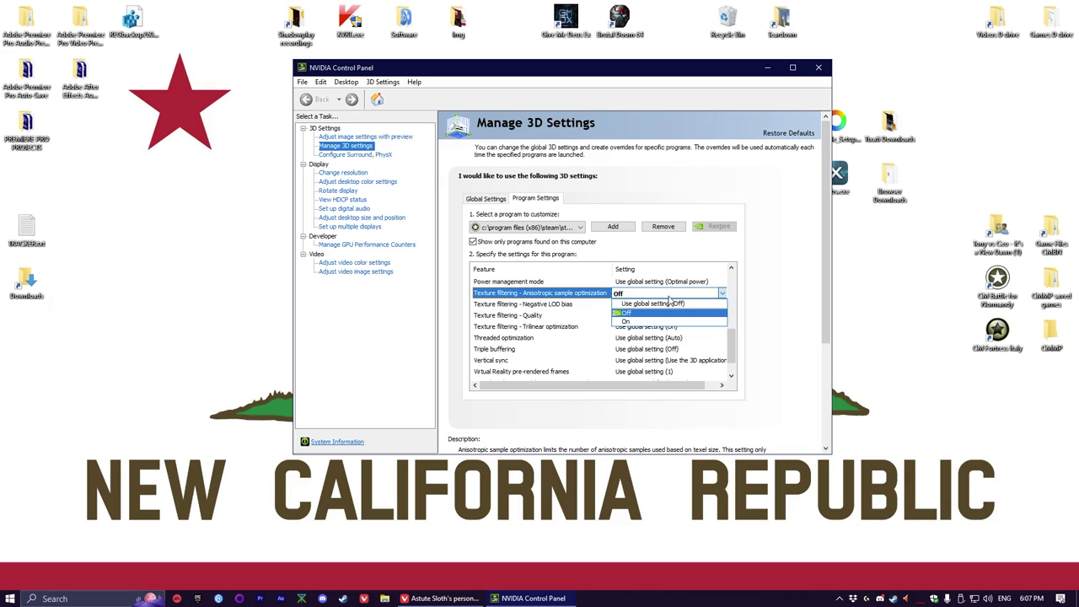
pyautogui.click(666, 313)
pyautogui.click(665, 304)
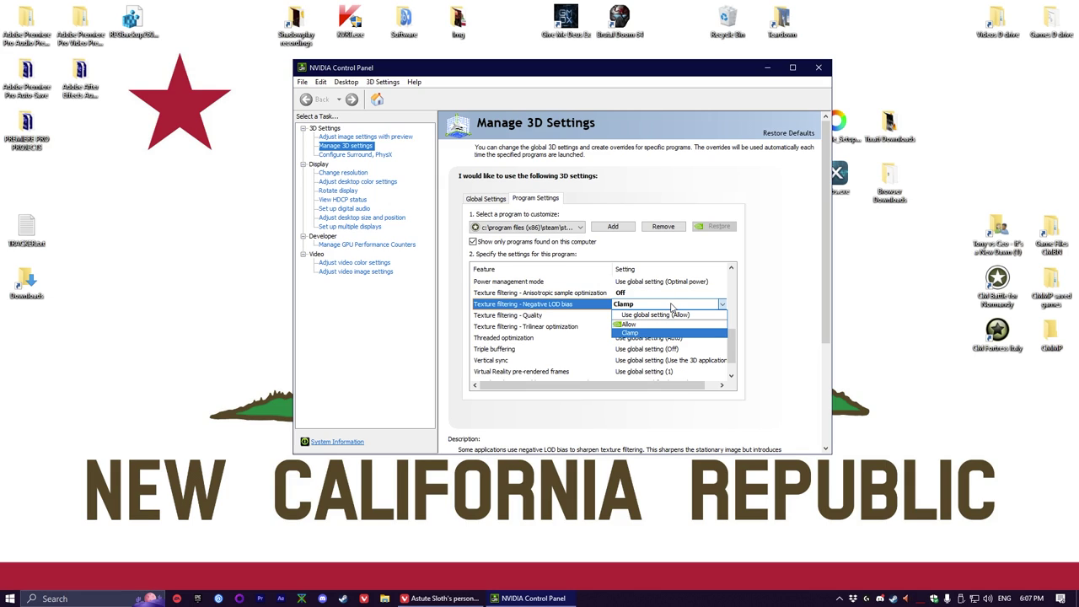
pyautogui.click(783, 327)
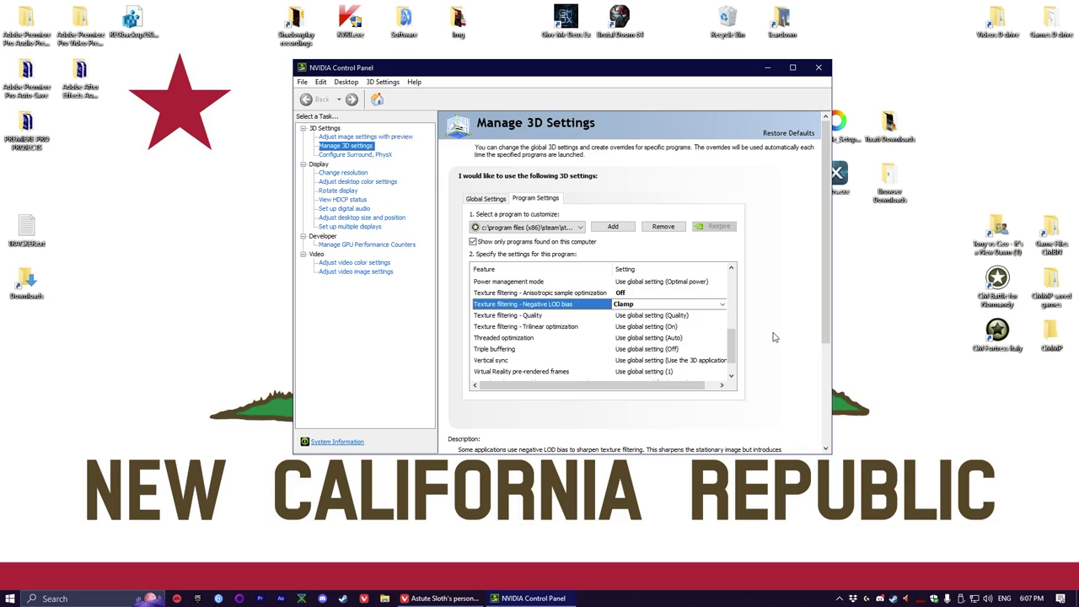
pyautogui.click(649, 304)
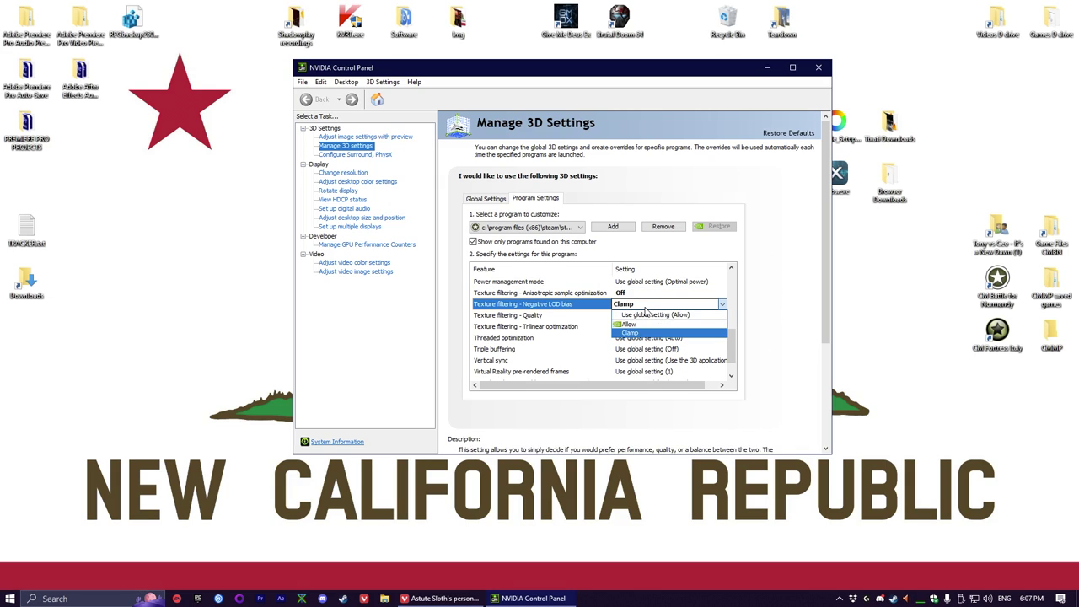
pyautogui.click(675, 332)
pyautogui.scroll(5, 687, 317)
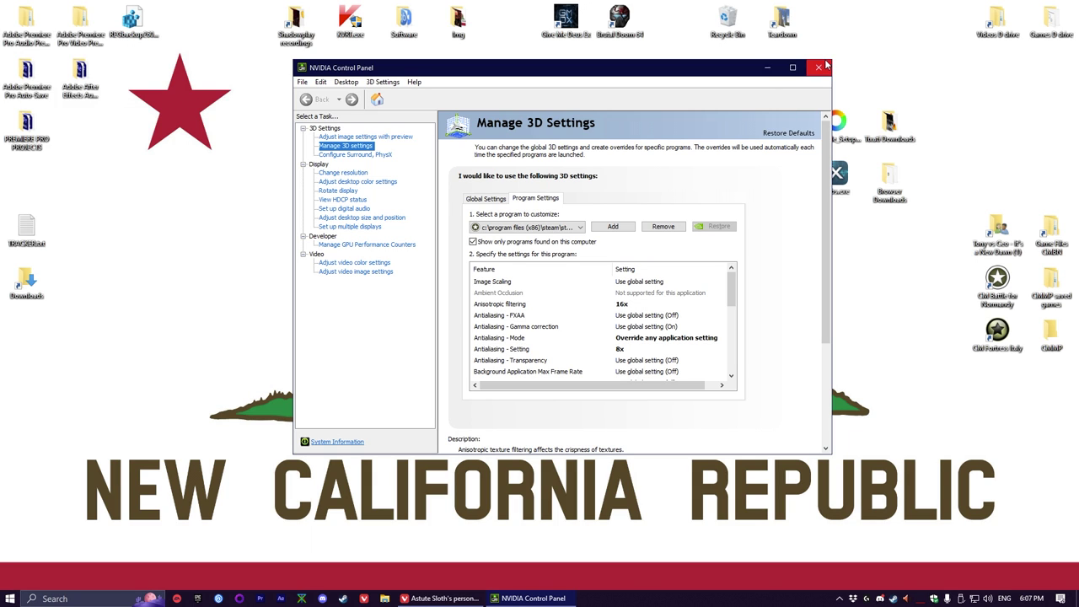
pyautogui.click(821, 78)
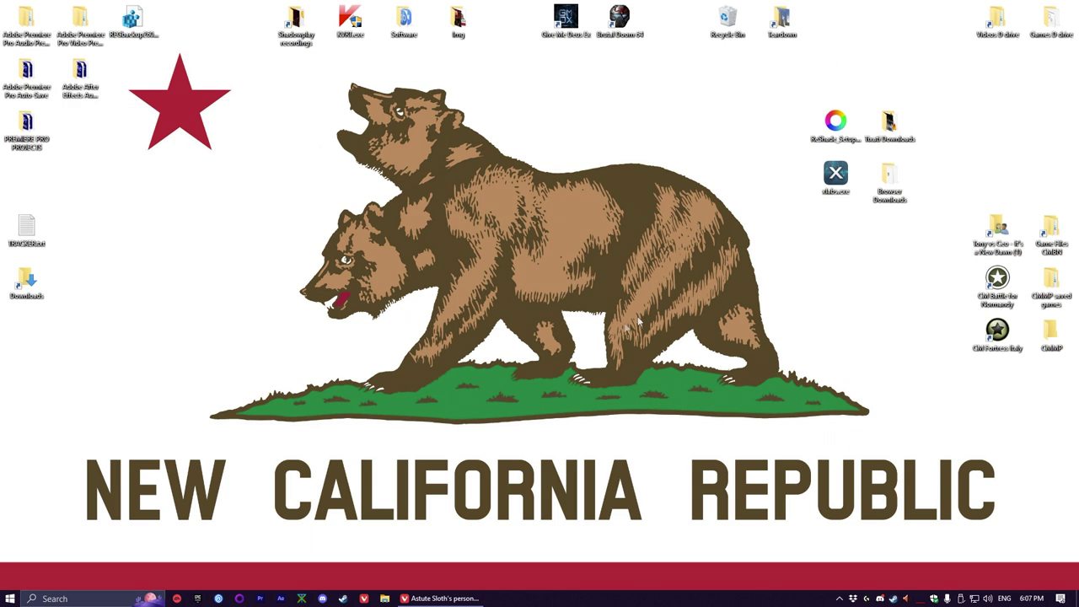
# - Restore the browser from the taskbar and switch to the CMBN Initial 'All in One' forum tab
pyautogui.click(440, 599)
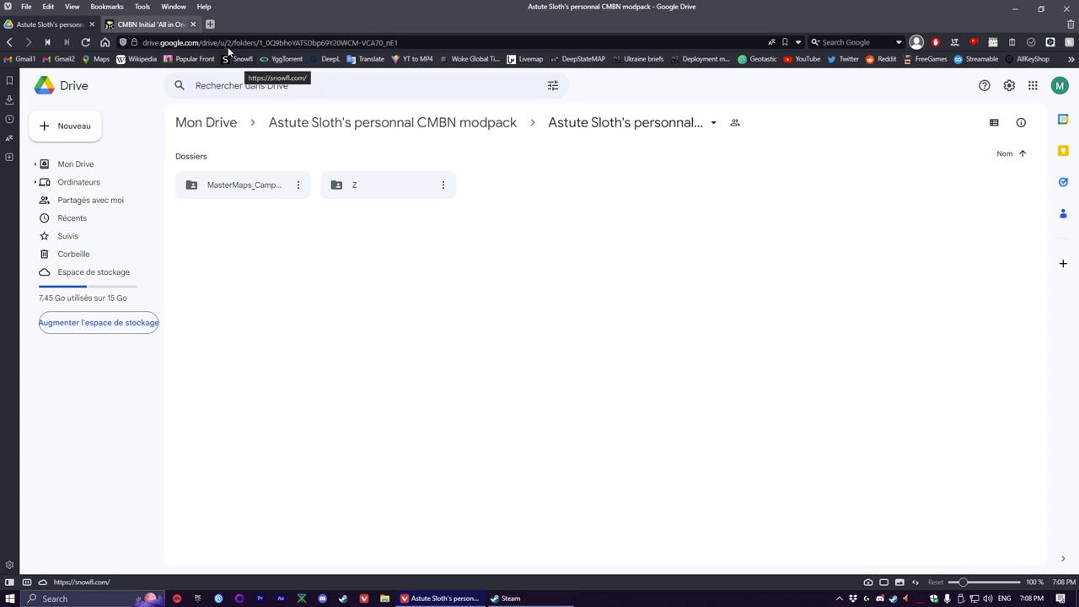
pyautogui.moveTo(171, 25)
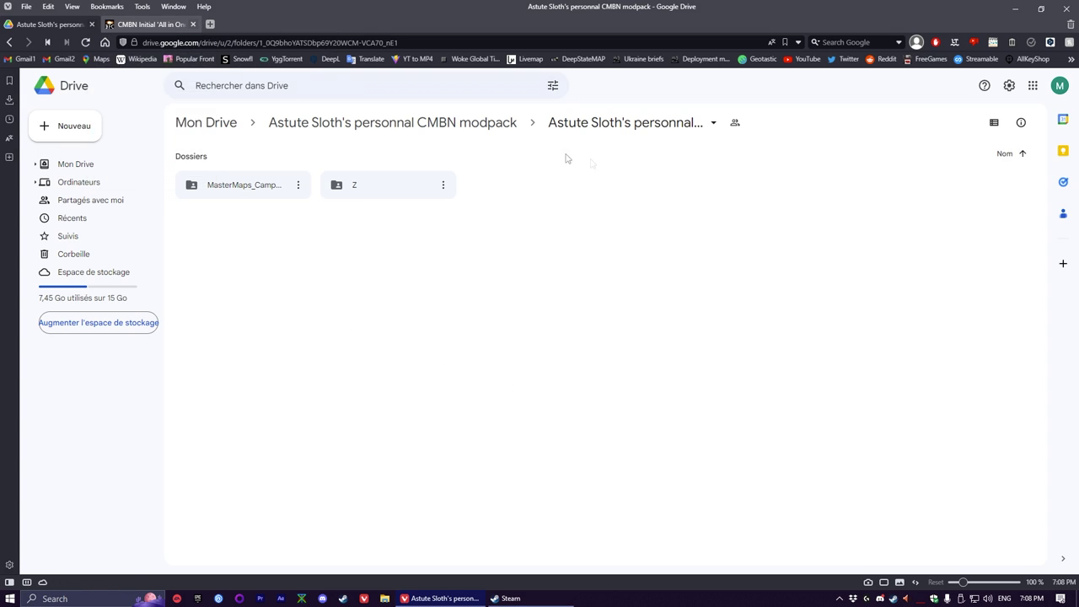
pyautogui.click(139, 25)
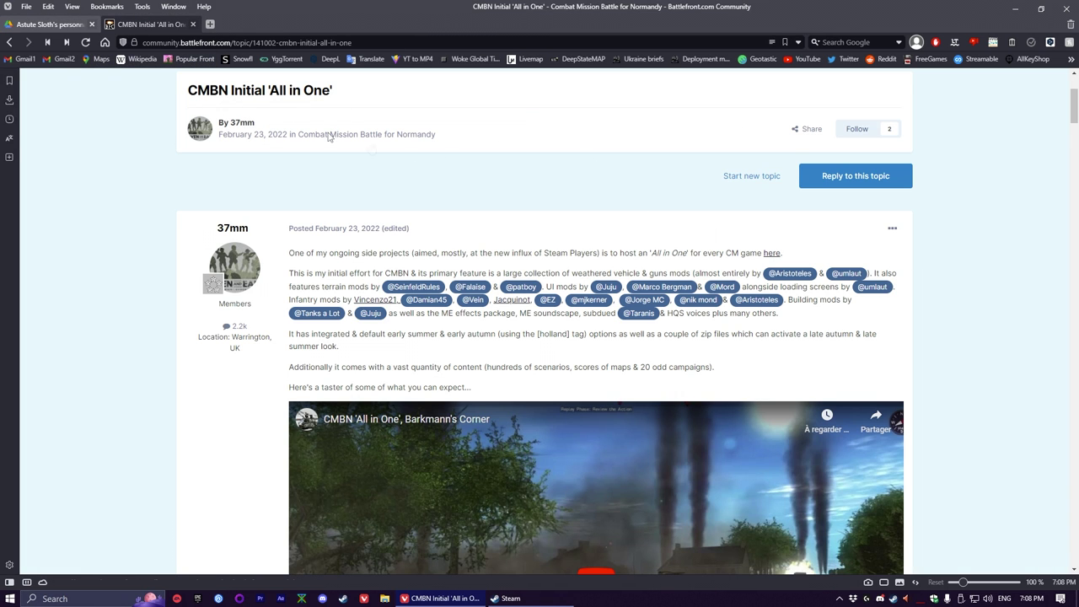
pyautogui.scroll(-7, 379, 211)
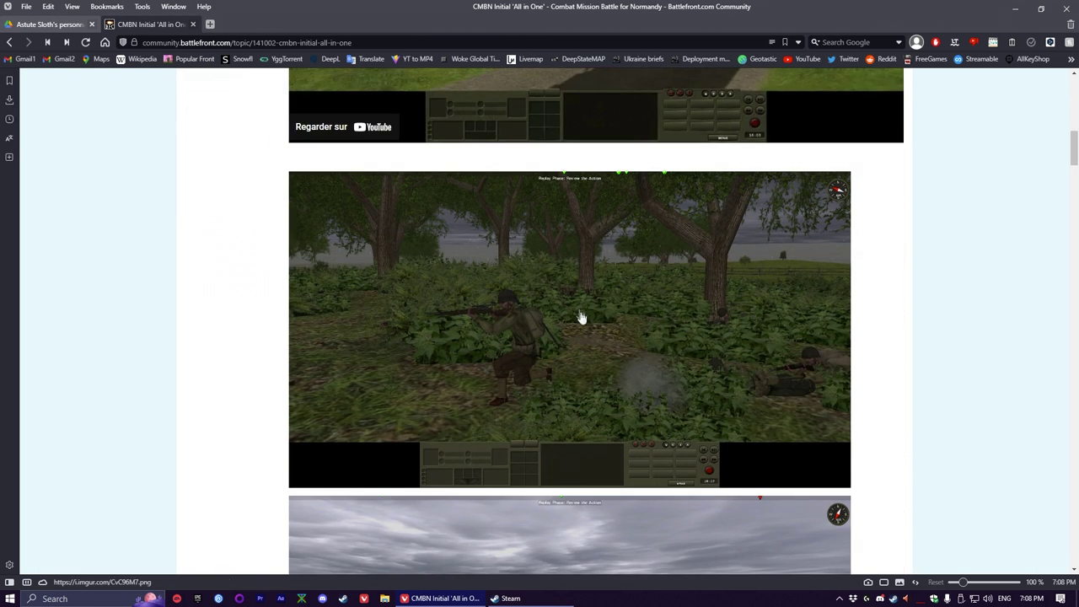
pyautogui.scroll(4, 877, 291)
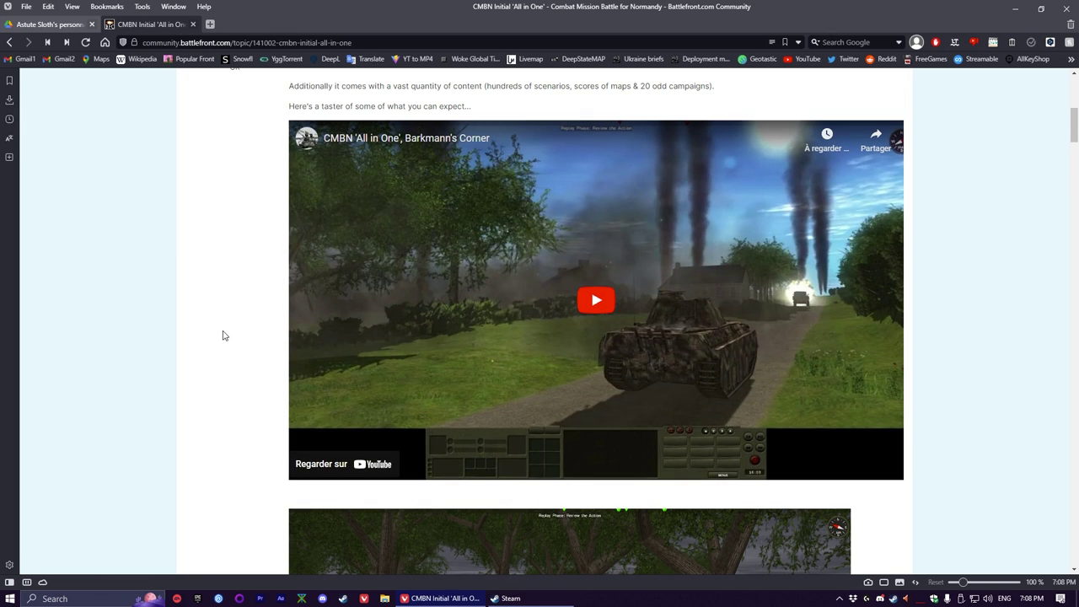
pyautogui.scroll(-4, 228, 333)
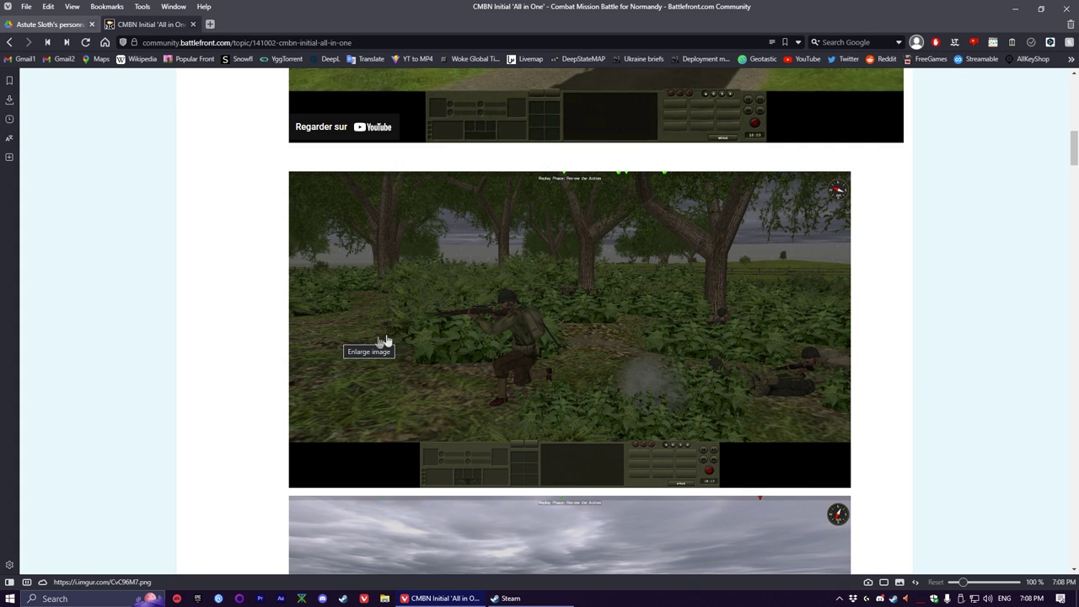
pyautogui.scroll(-5, 237, 348)
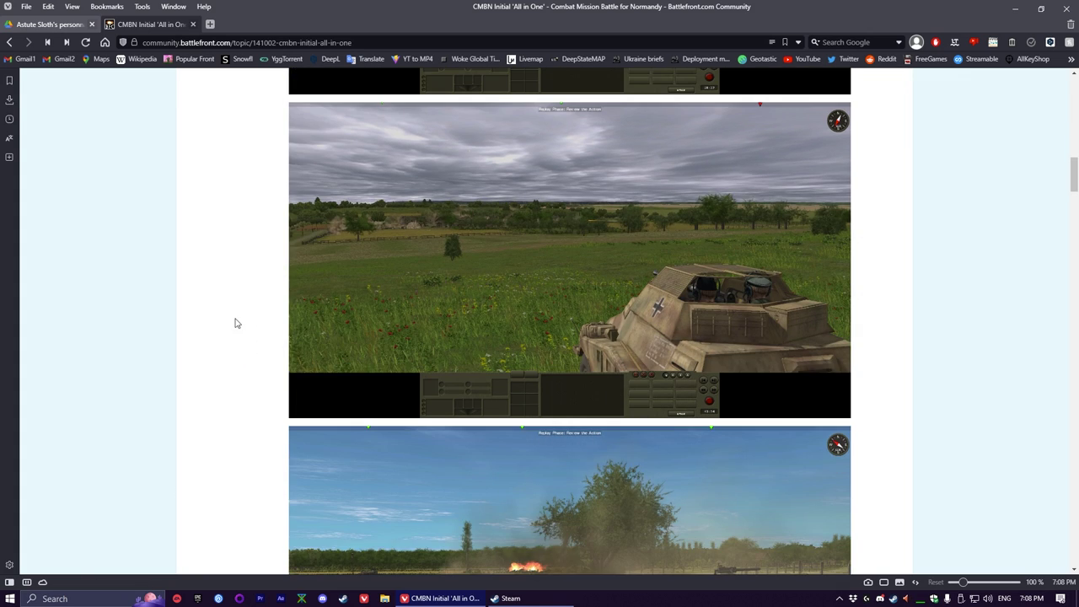
pyautogui.scroll(-10, 223, 325)
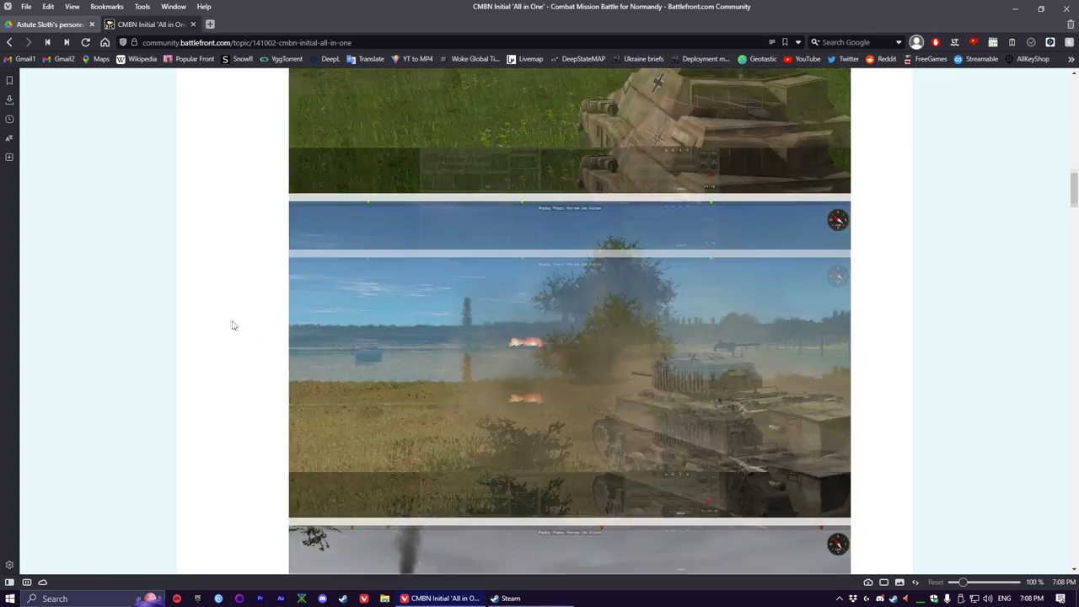
pyautogui.scroll(-5, 234, 286)
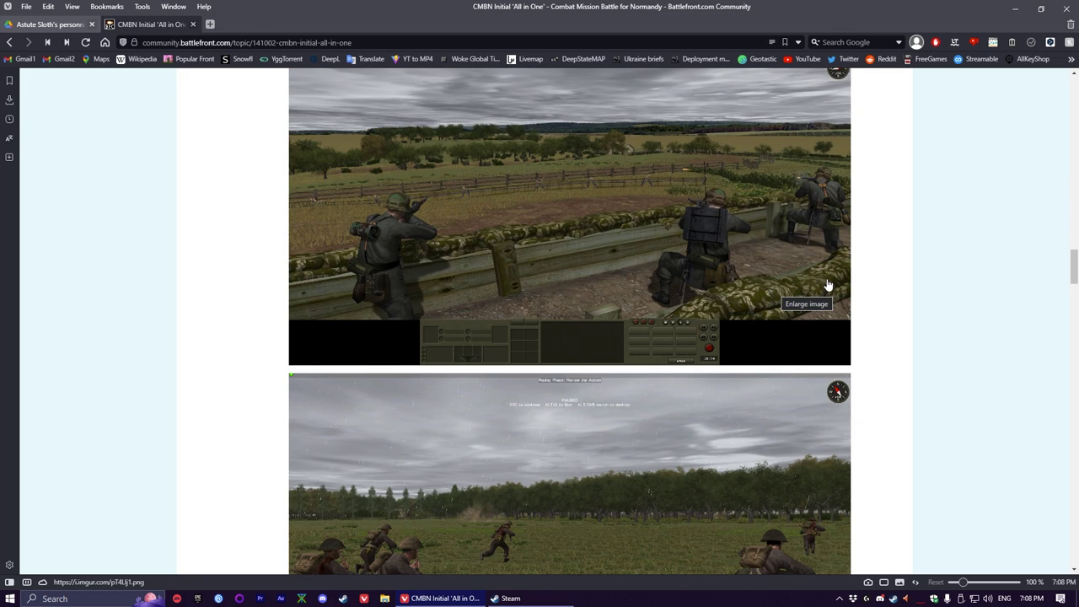
pyautogui.click(826, 284)
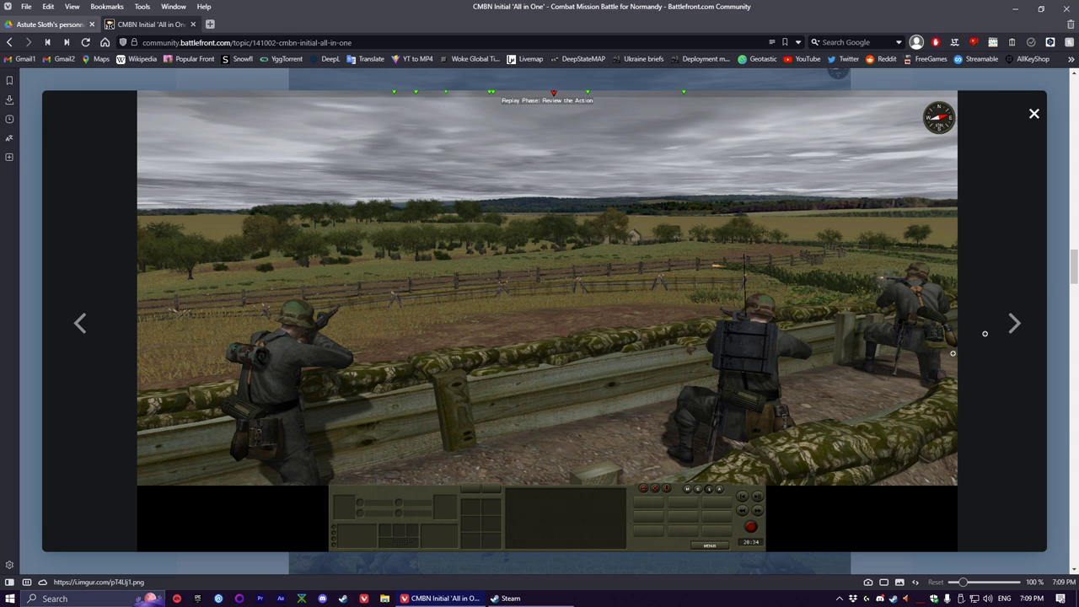
pyautogui.click(1034, 116)
pyautogui.scroll(-4, 514, 270)
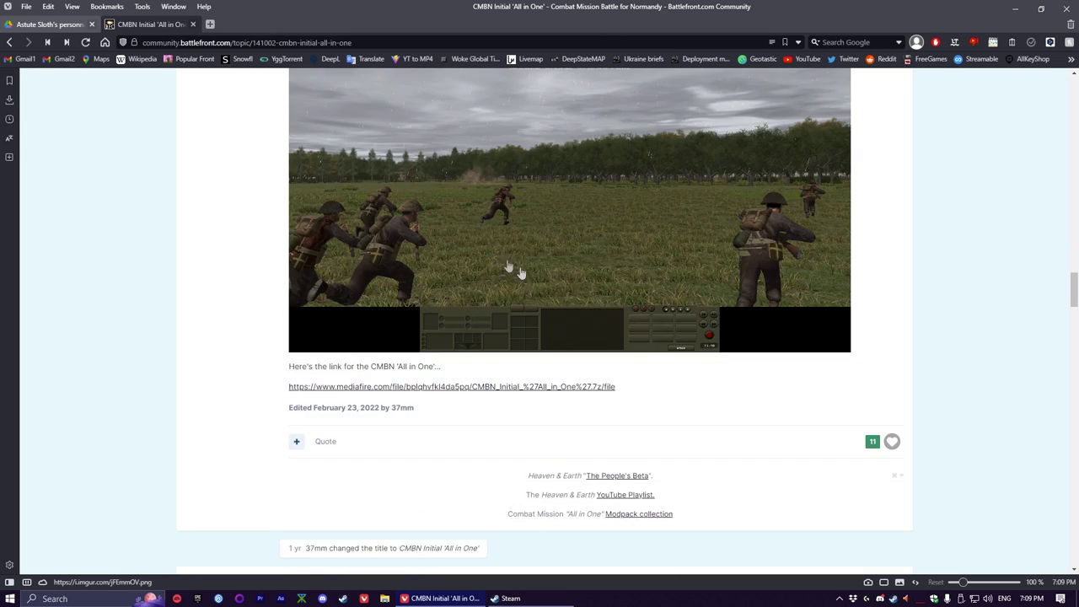
pyautogui.scroll(3, 461, 346)
pyautogui.scroll(2, 436, 409)
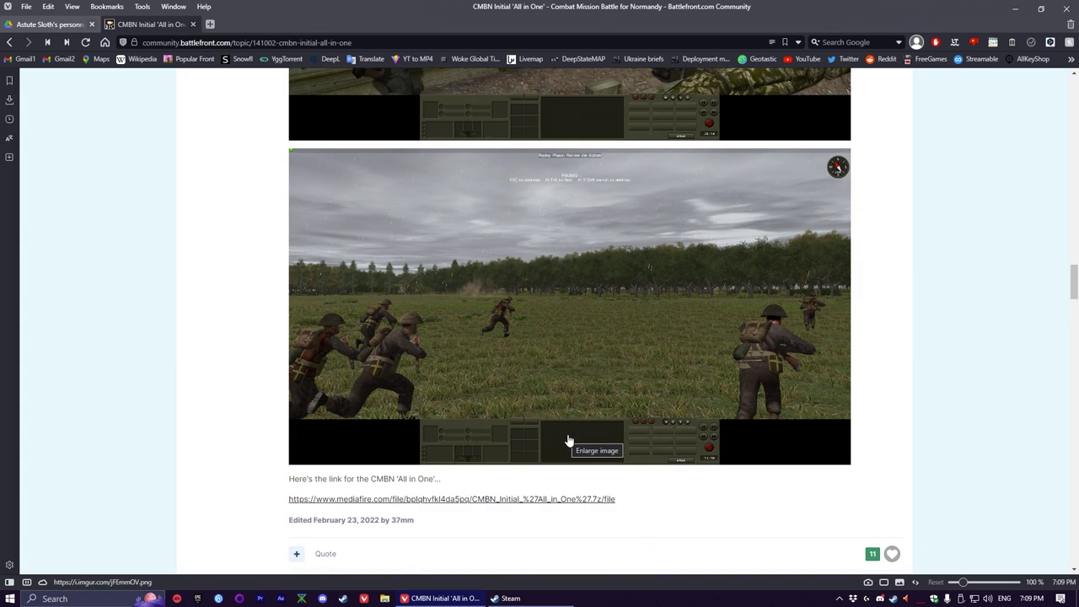
pyautogui.scroll(2, 843, 458)
pyautogui.scroll(-1, 845, 453)
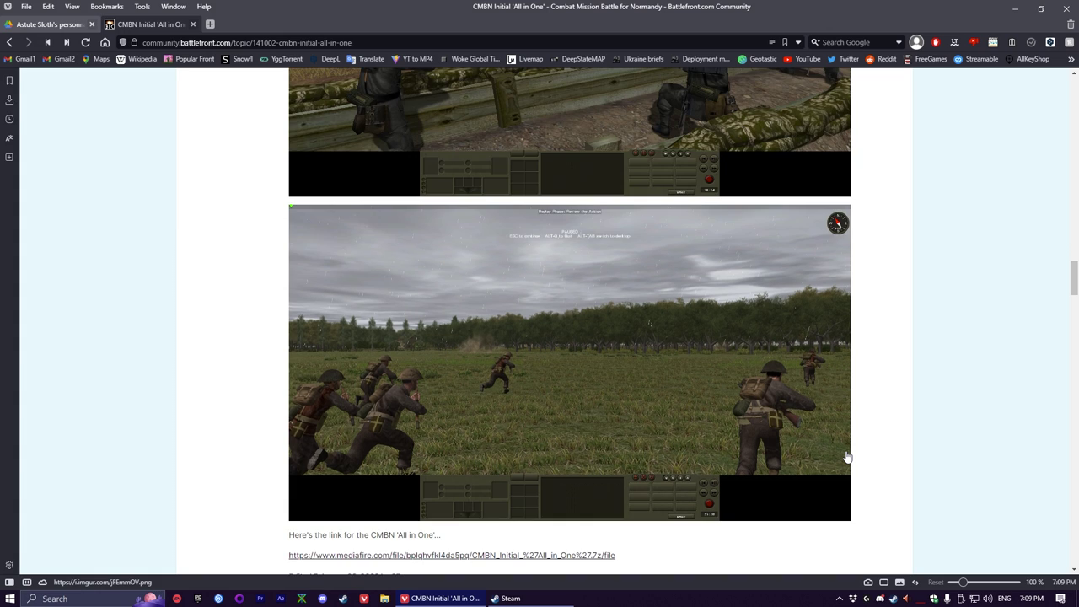
pyautogui.click(754, 437)
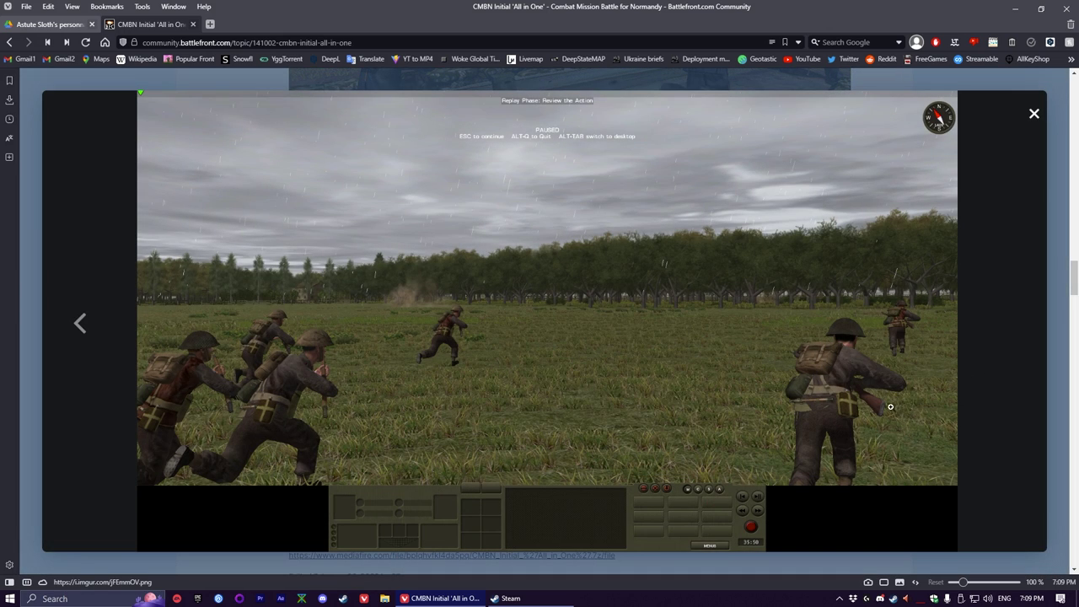
pyautogui.click(80, 323)
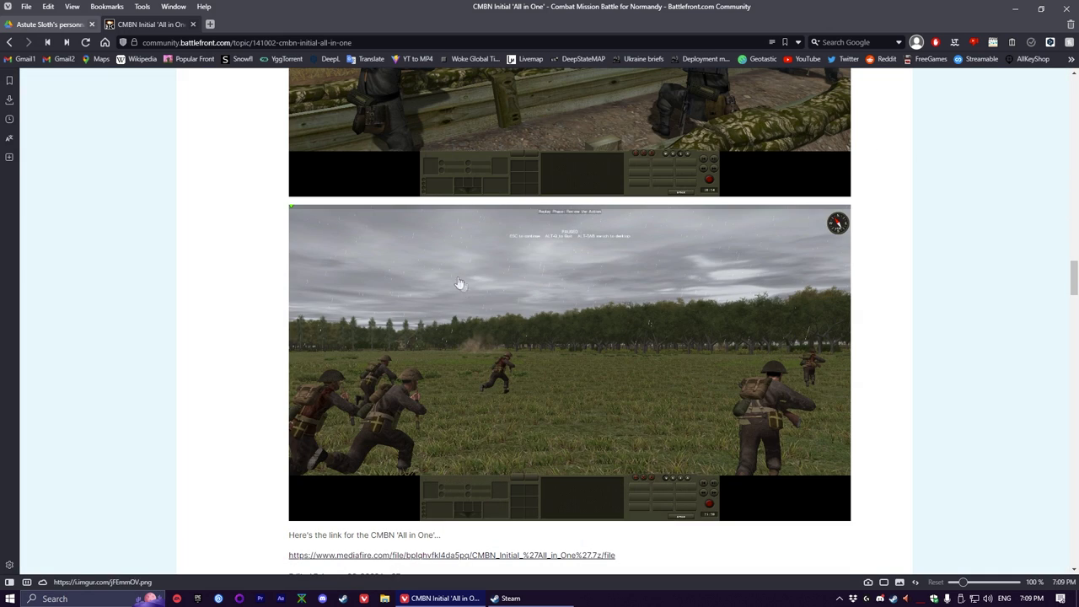
pyautogui.scroll(3, 530, 284)
pyautogui.scroll(15, 529, 284)
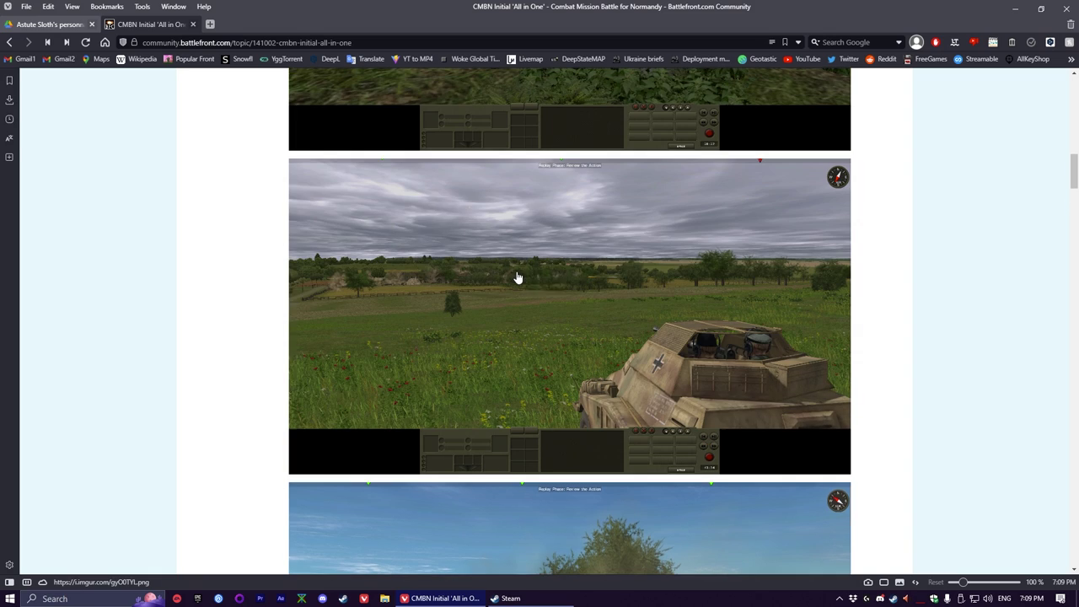
pyautogui.click(193, 23)
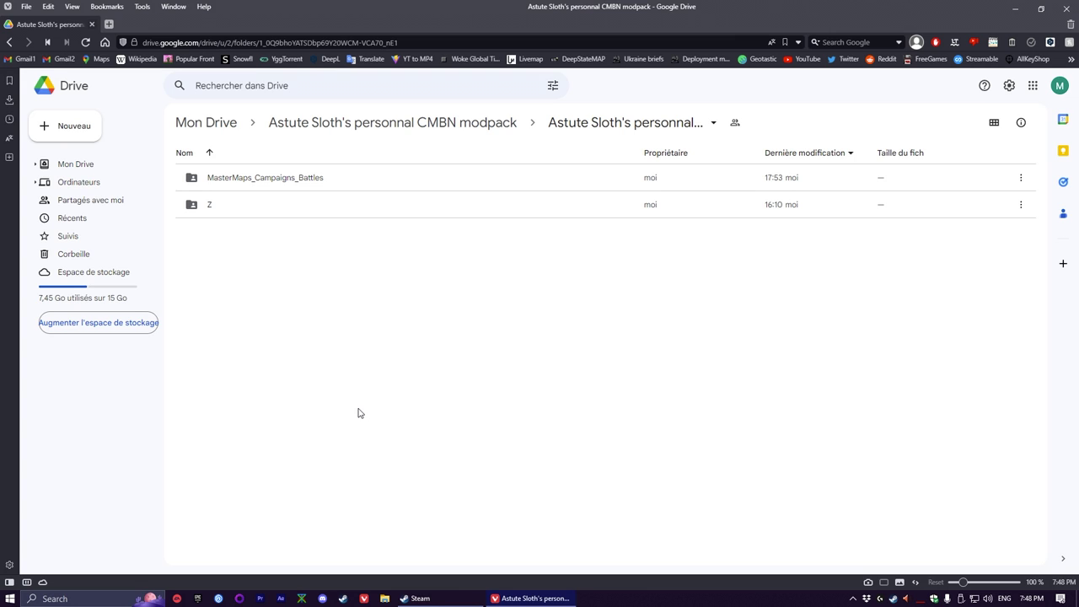
# - Open the MasterMaps_Campaigns_Battles folder in Google Drive, then bring Steam to the front
pyautogui.doubleClick(352, 180)
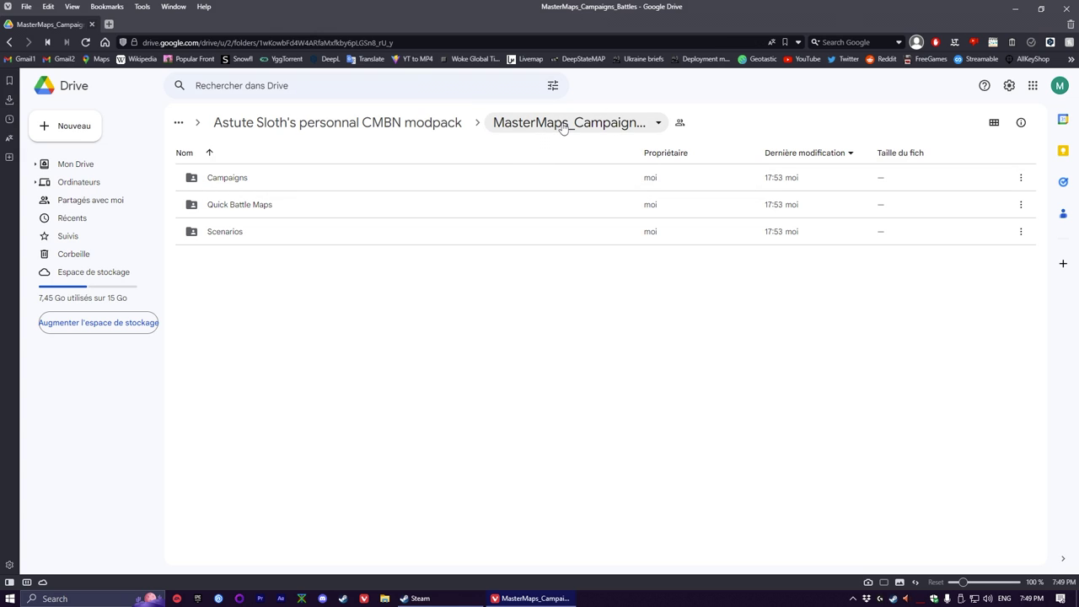
pyautogui.click(447, 124)
pyautogui.doubleClick(345, 177)
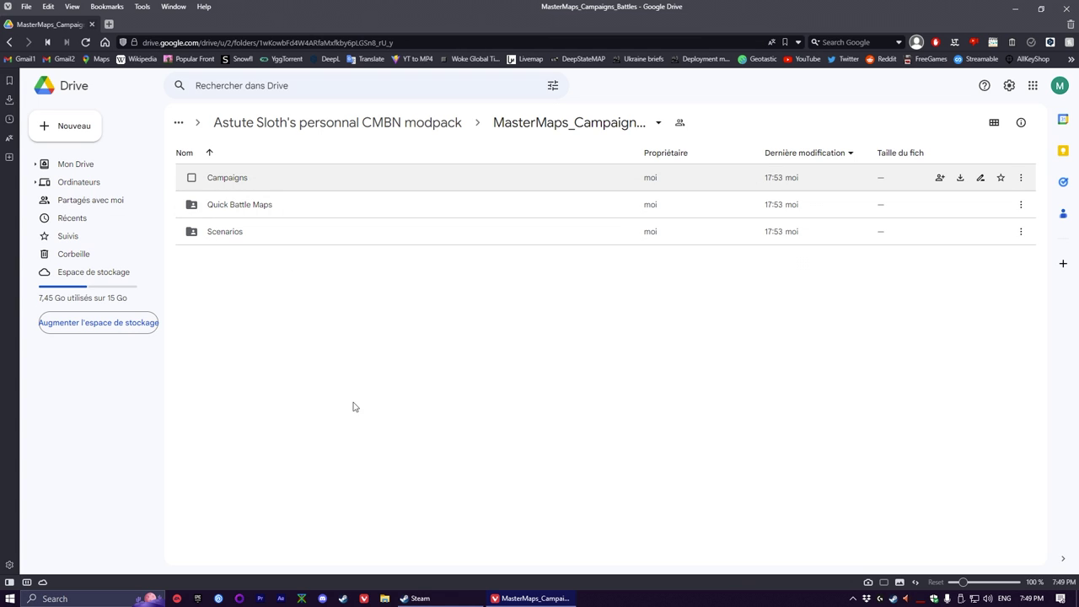
pyautogui.click(417, 598)
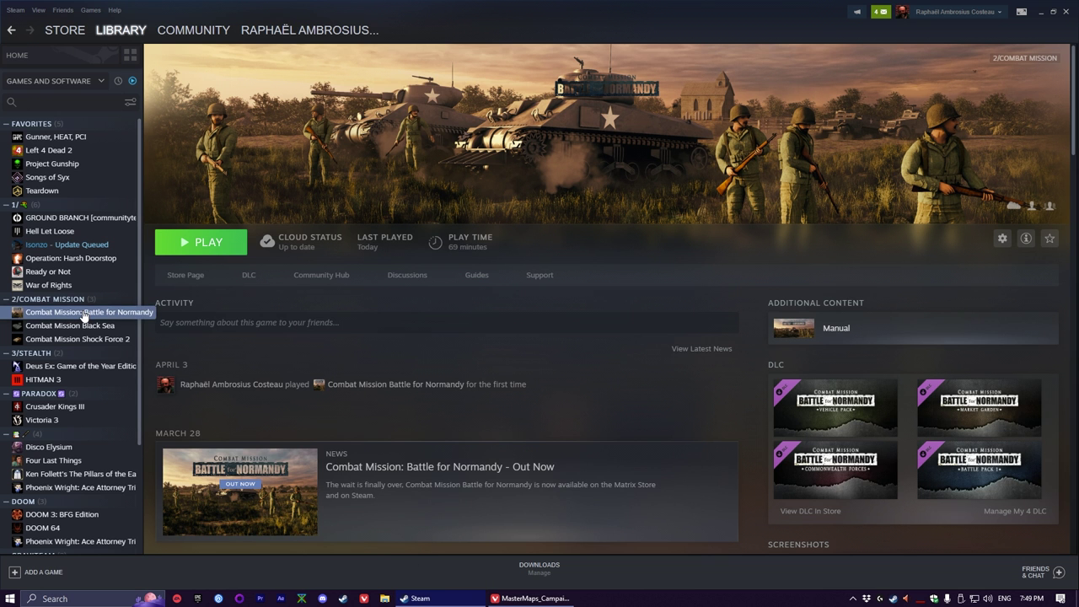
# - Open the Battle for Normandy install folder via Manage > Browse local files in Steam
pyautogui.rightClick(84, 312)
pyautogui.moveTo(139, 380)
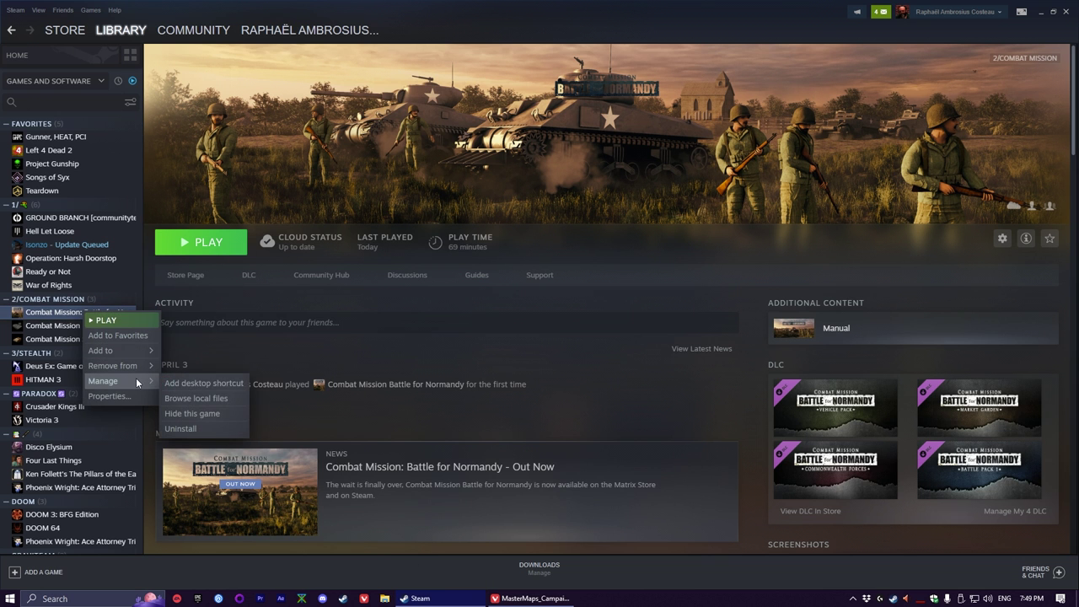
pyautogui.click(231, 397)
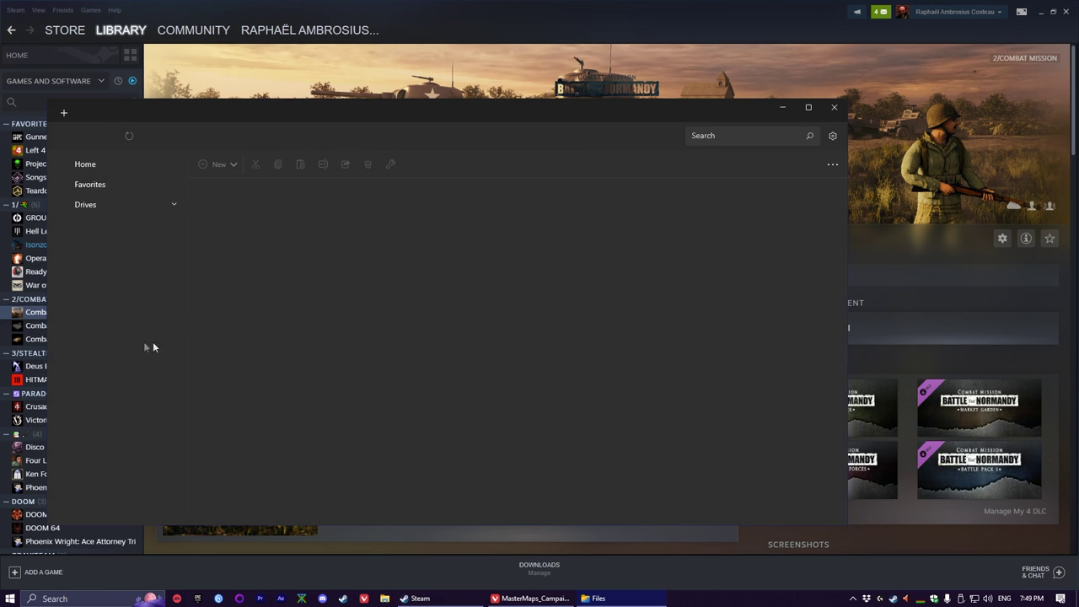
# - Reopen the game's Steam options menu, dismiss it unchanged, and bring the install folder forward
pyautogui.click(34, 314)
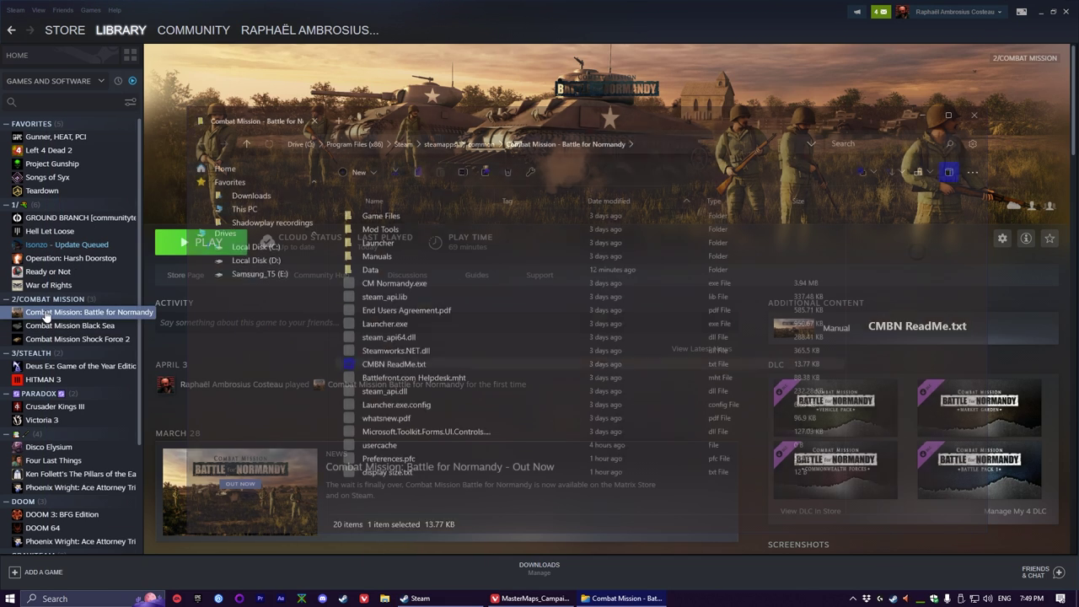
pyautogui.rightClick(47, 317)
pyautogui.moveTo(101, 386)
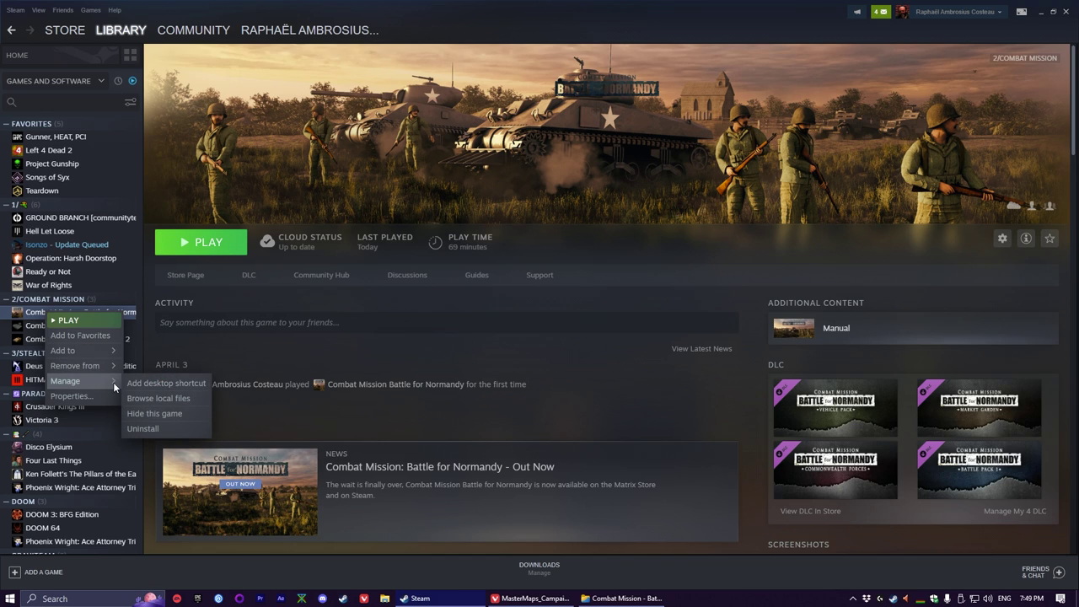
pyautogui.click(184, 399)
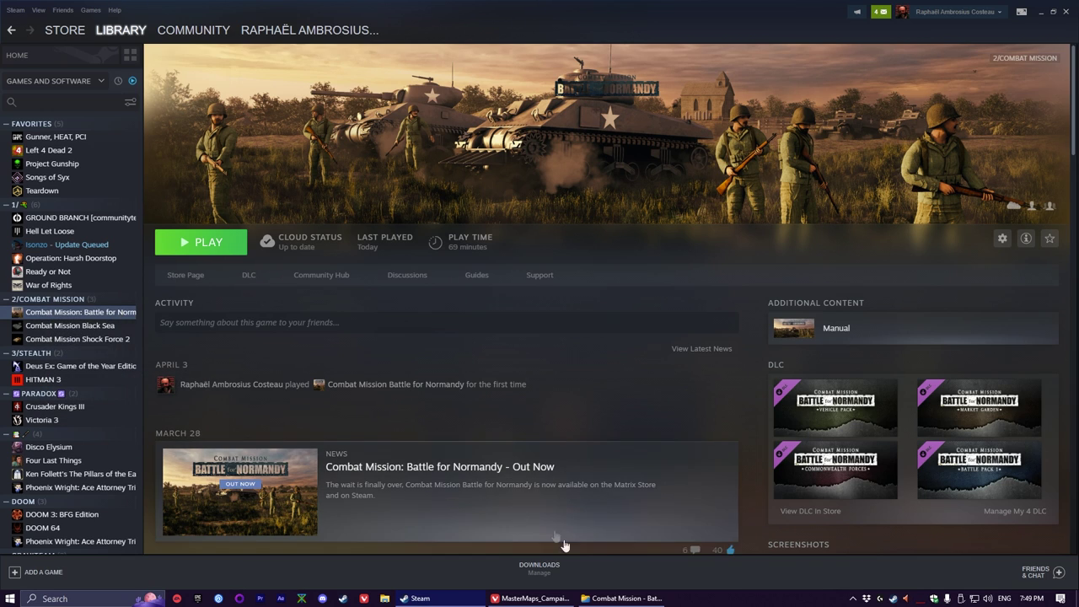
pyautogui.click(615, 599)
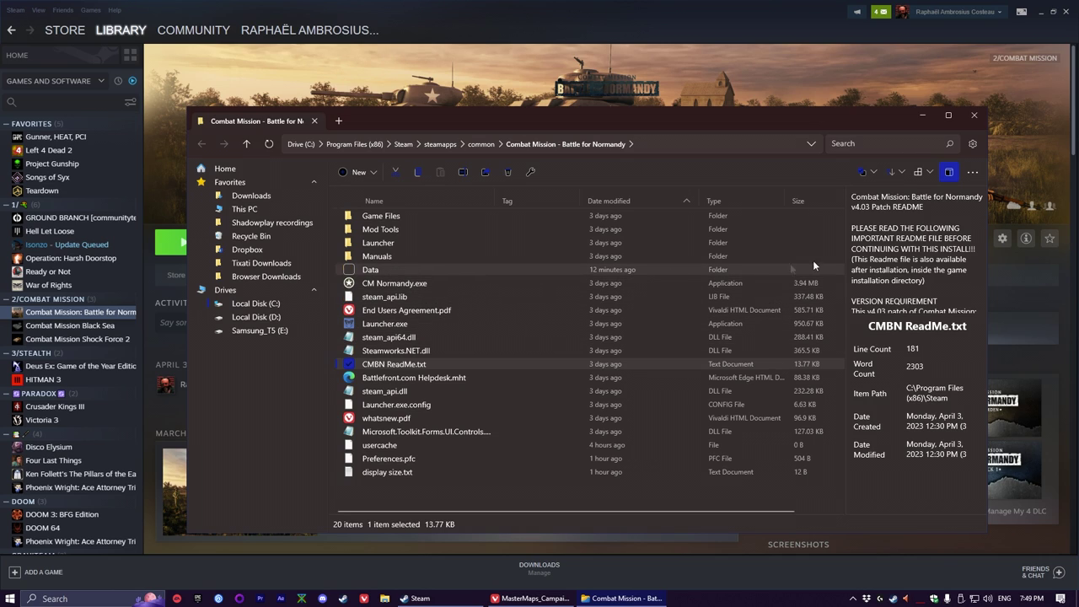
# - Browse Game Files > Campaigns to review the 31 .cam files, then return to Game Files and Google Drive
pyautogui.click(494, 210)
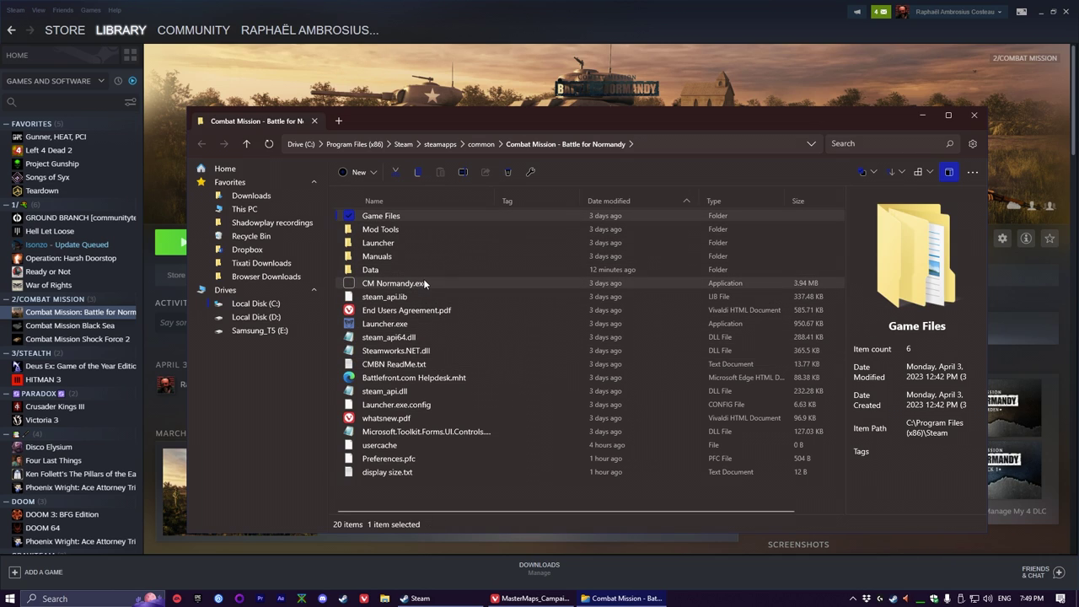
pyautogui.press('Return')
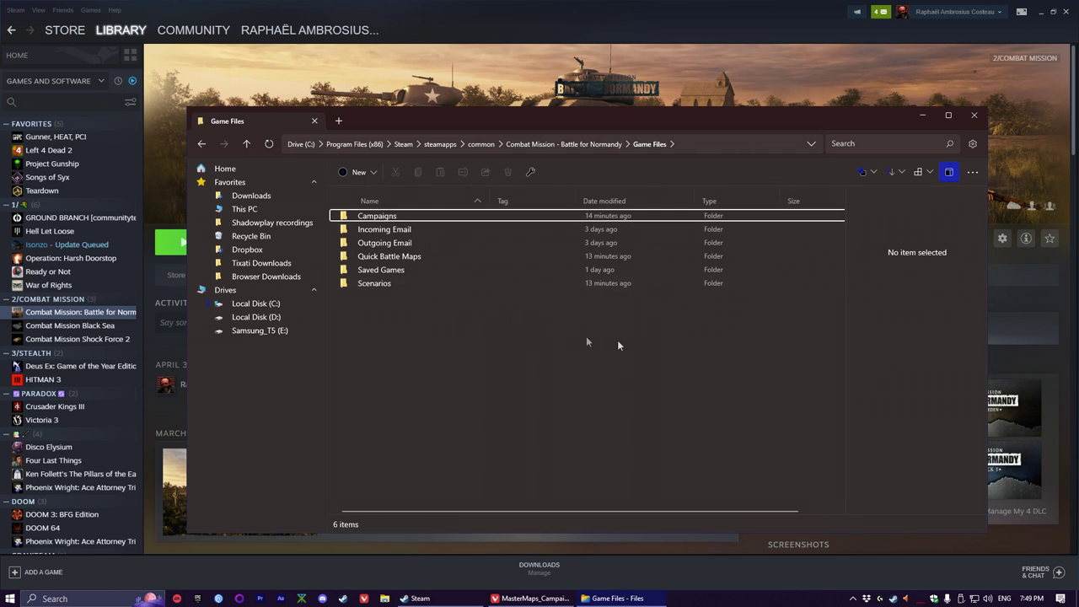
pyautogui.doubleClick(463, 216)
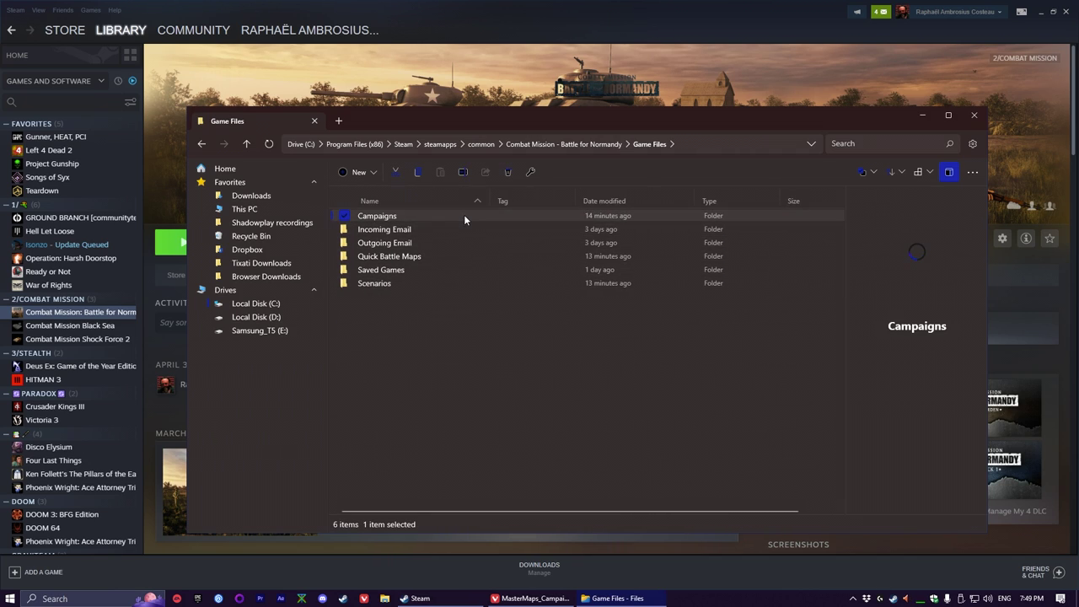
pyautogui.scroll(-3, 451, 340)
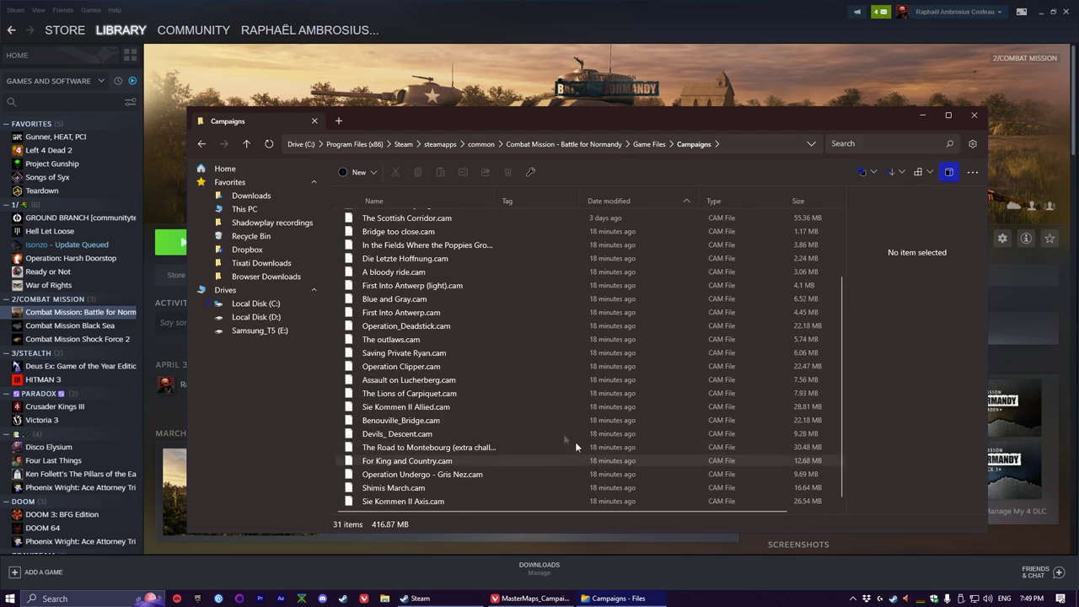
pyautogui.scroll(3, 575, 442)
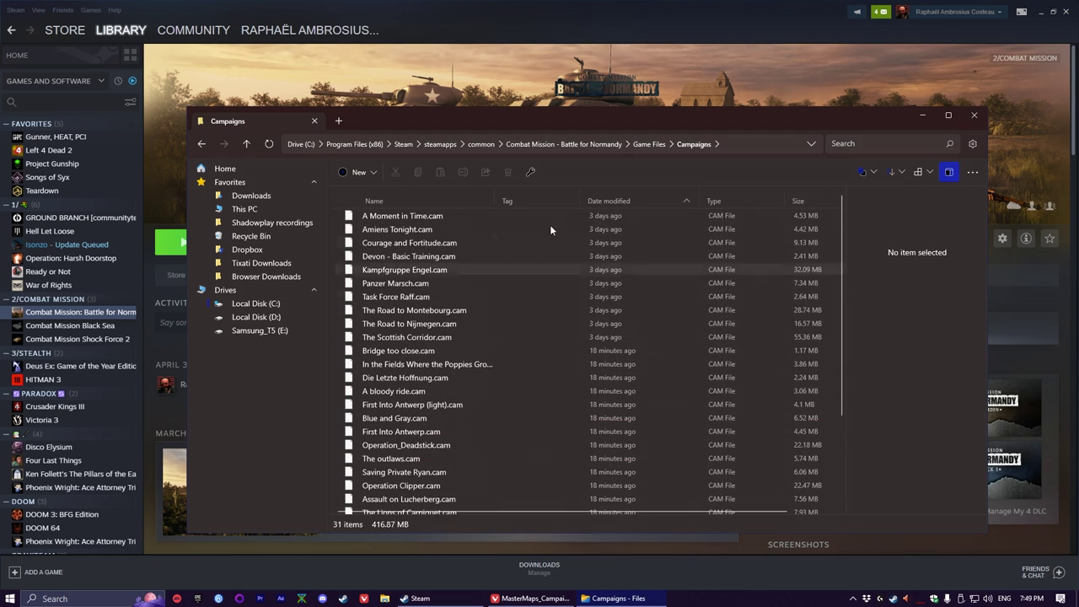
pyautogui.click(641, 144)
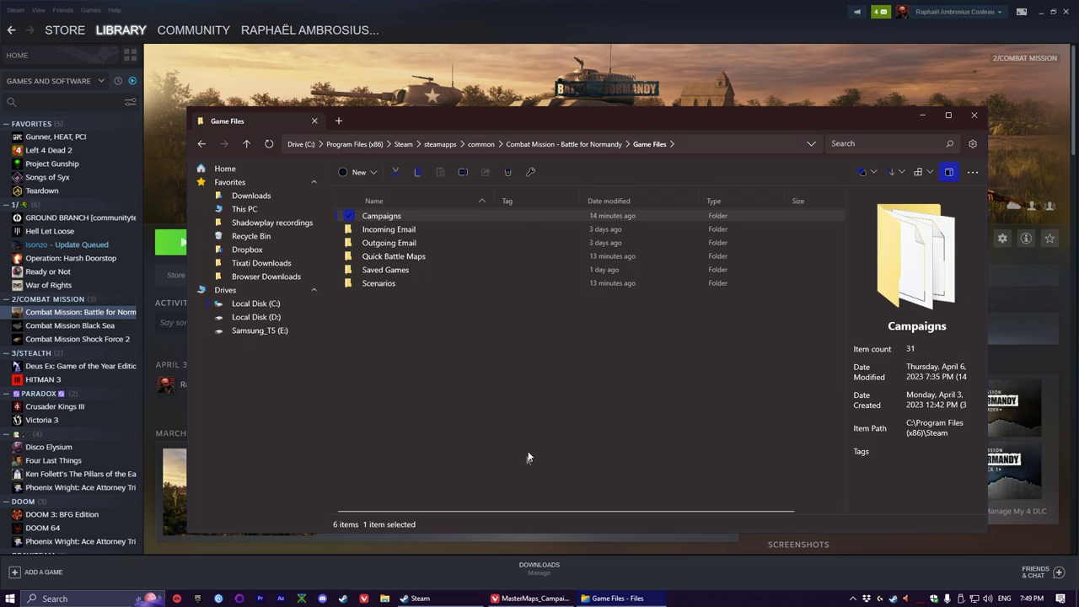
pyautogui.click(533, 598)
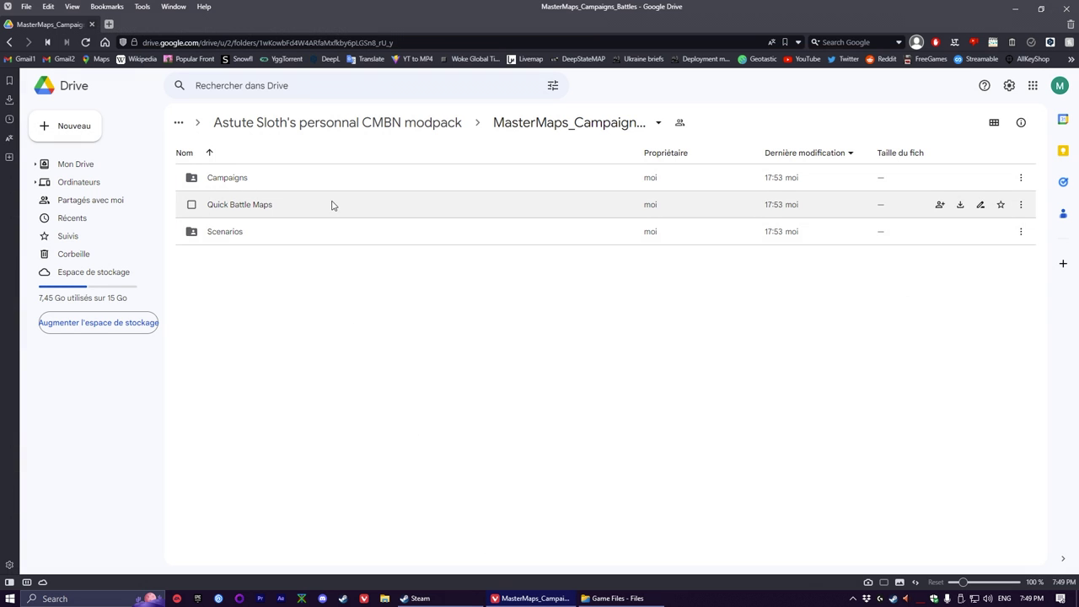
# - Peek into Drive's Scenarios folder and the file manager's Battle for Normandy folder
pyautogui.click(329, 232)
pyautogui.doubleClick(329, 232)
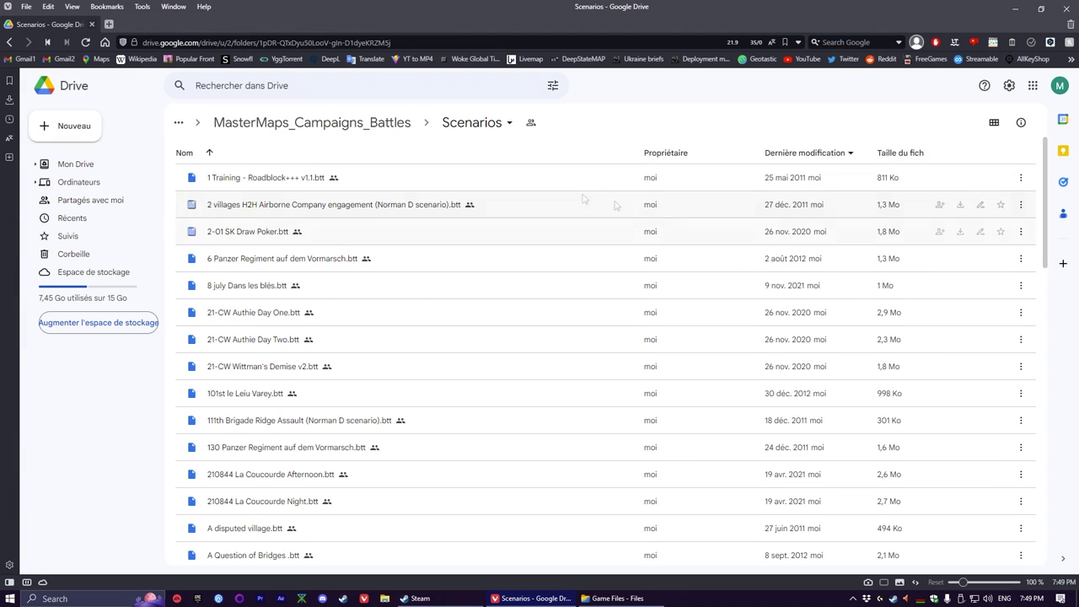
pyautogui.click(313, 126)
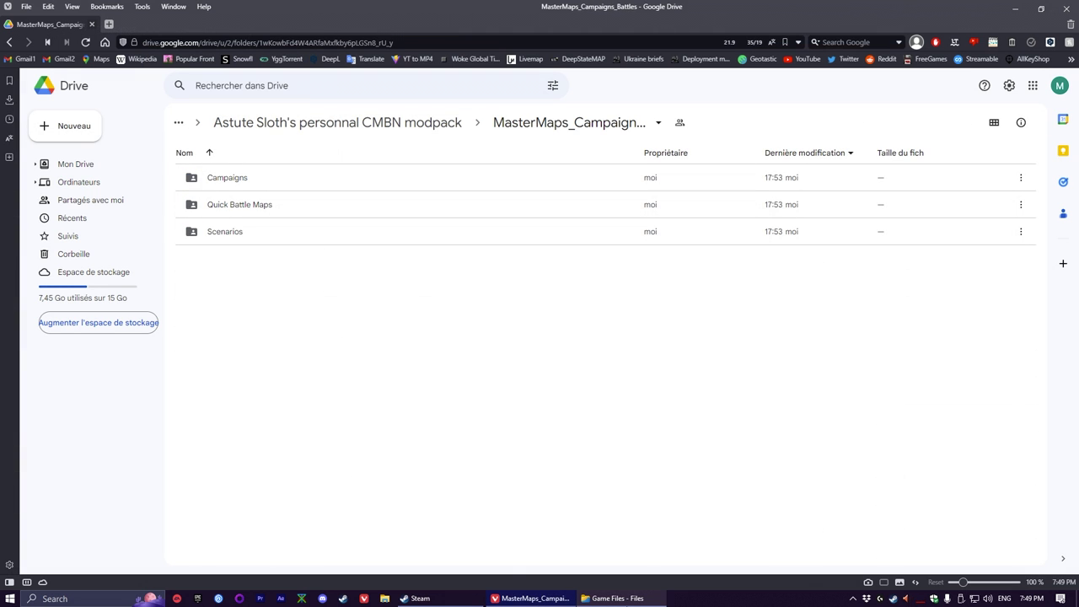
pyautogui.hotkey('alt', 'Tab')
pyautogui.click(576, 145)
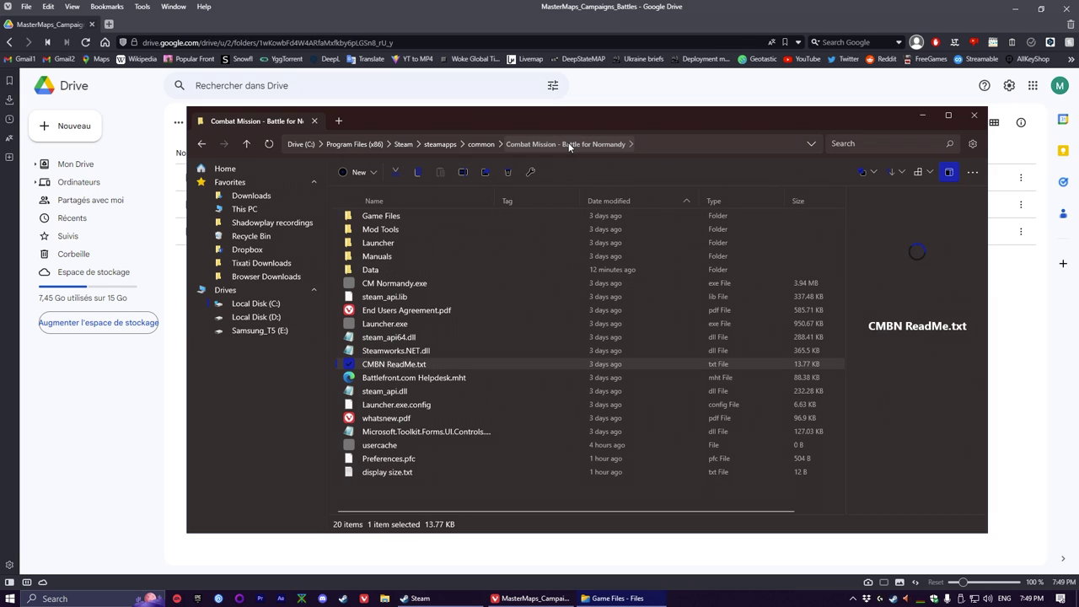
pyautogui.click(164, 285)
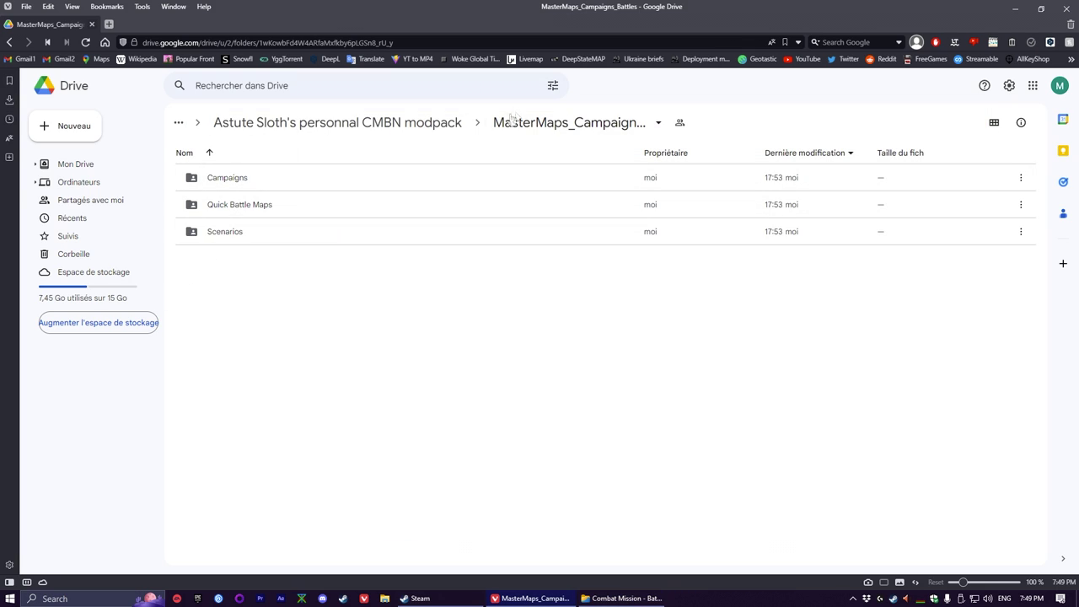
# - Check the Z mod folder in the Drive modpack, then bring Steam's Battle for Normandy library page forward
pyautogui.click(396, 125)
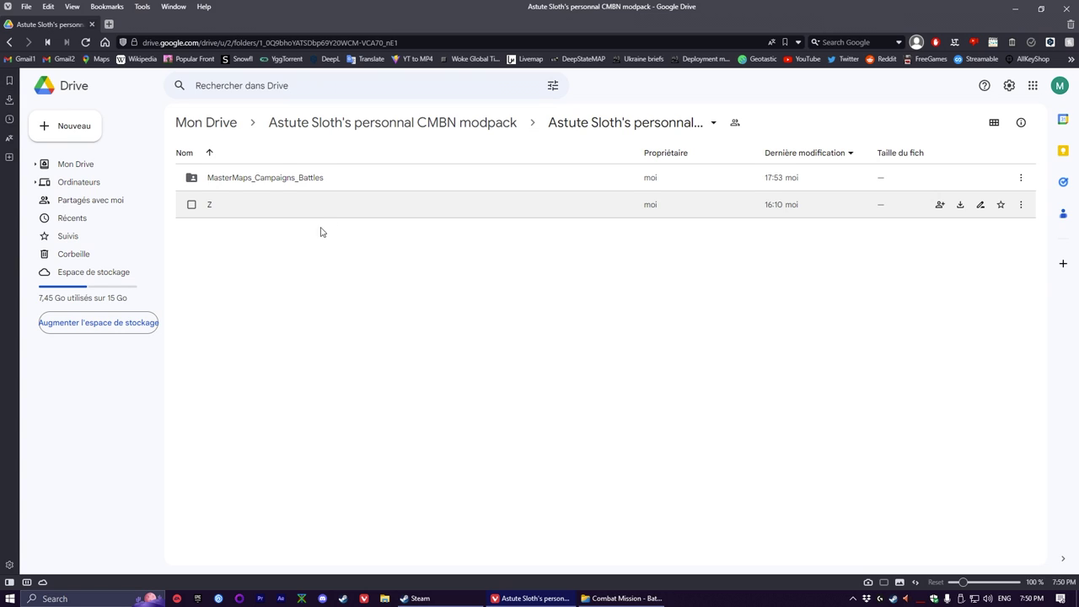
pyautogui.doubleClick(325, 213)
pyautogui.click(393, 123)
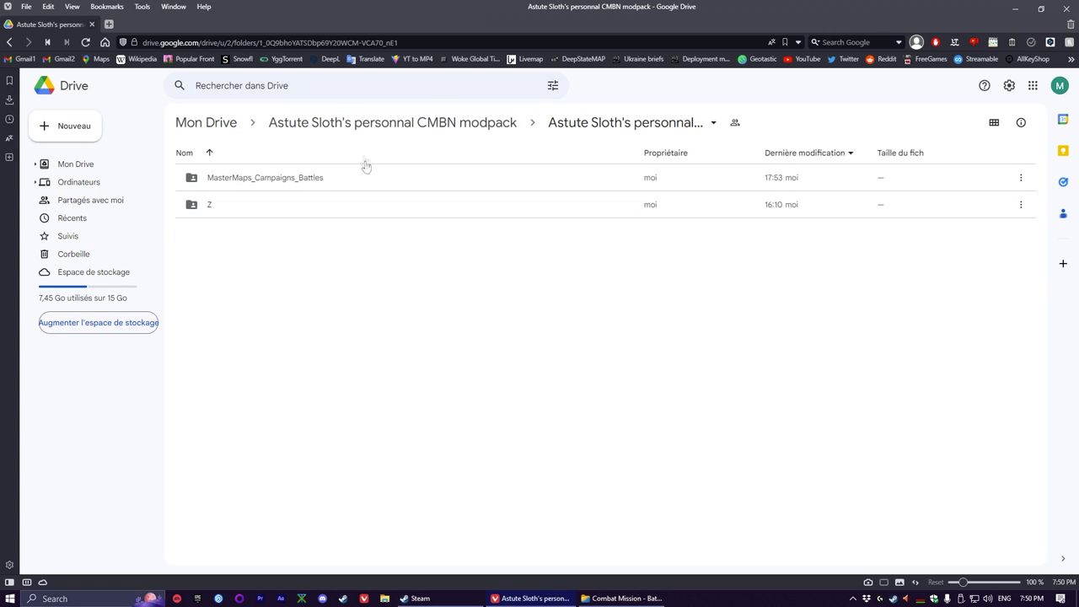
pyautogui.click(417, 599)
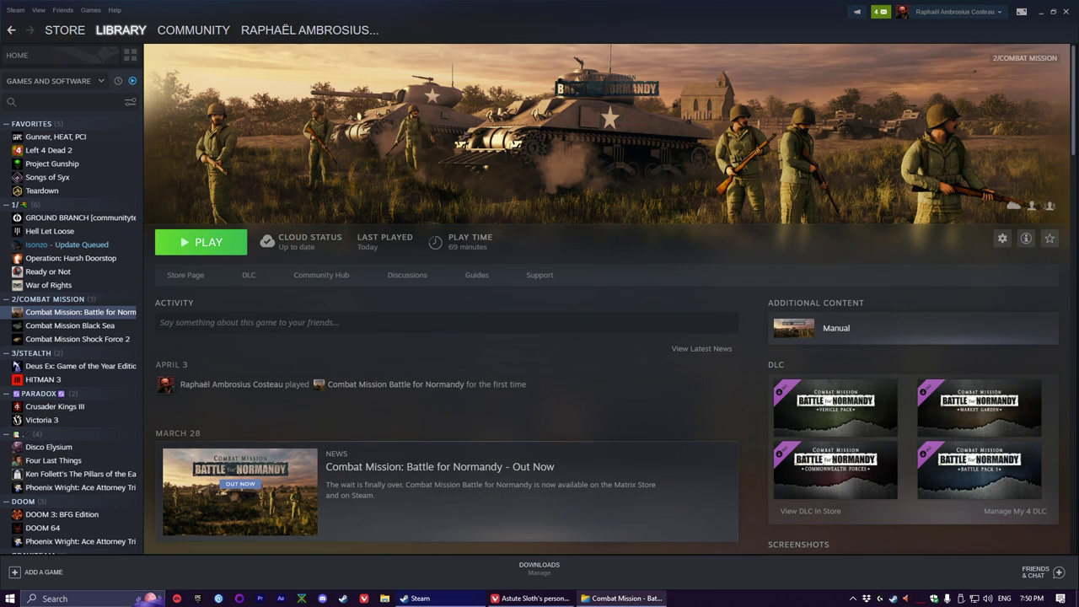
# - Open the game's Data > Z > Visual folder in a maximized file window
pyautogui.click(624, 599)
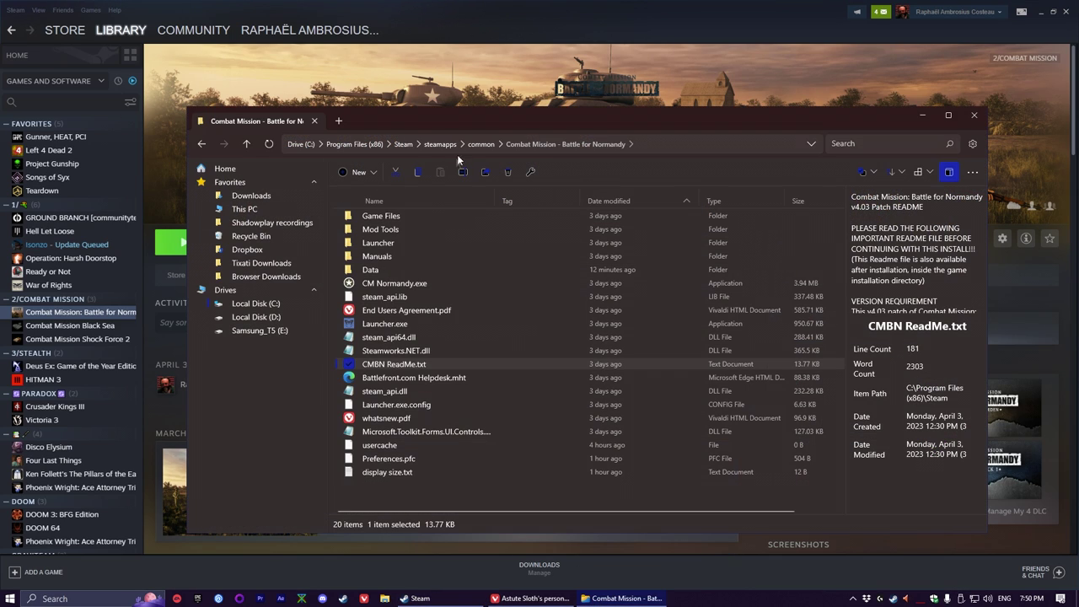
pyautogui.click(446, 271)
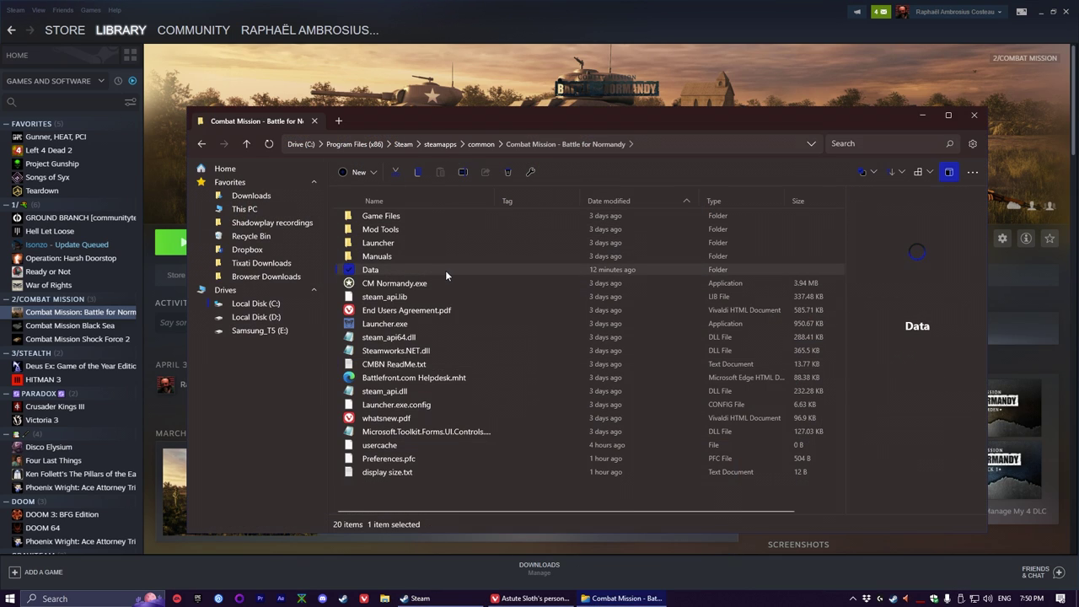
pyautogui.doubleClick(445, 270)
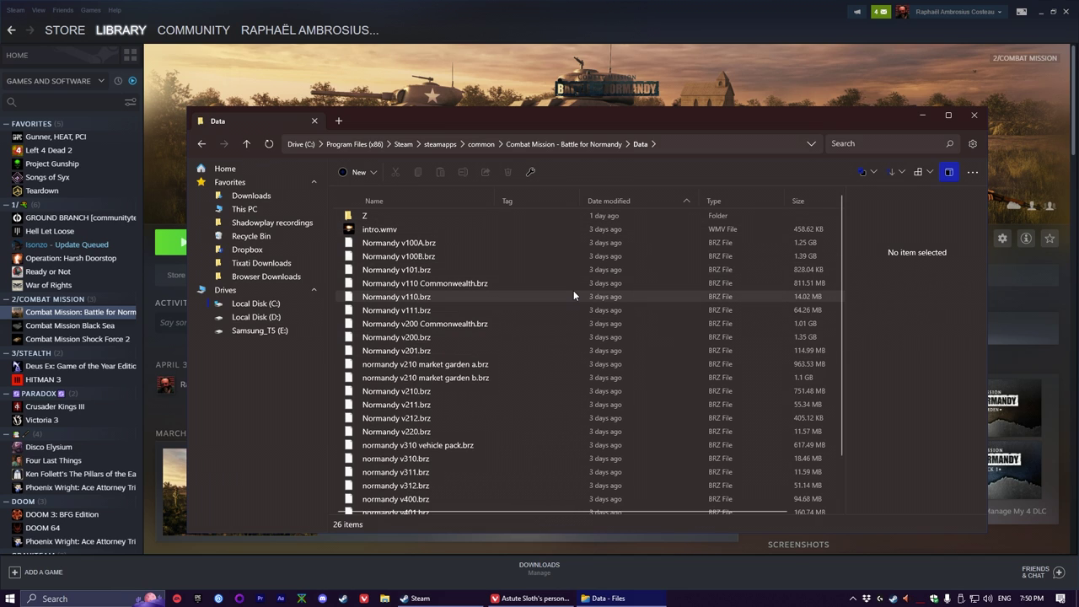
pyautogui.click(948, 114)
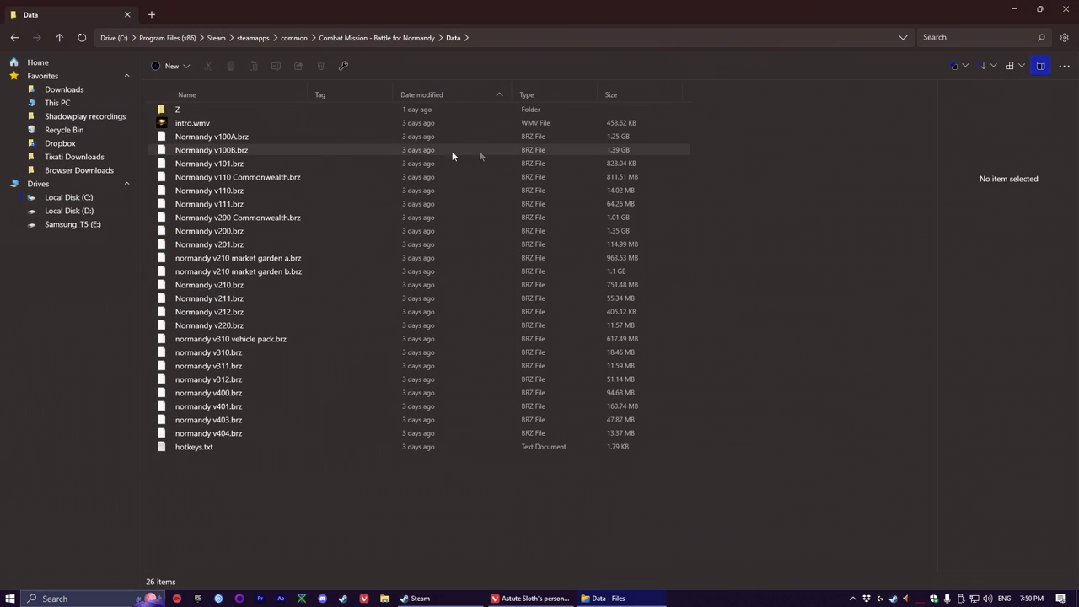
pyautogui.doubleClick(302, 107)
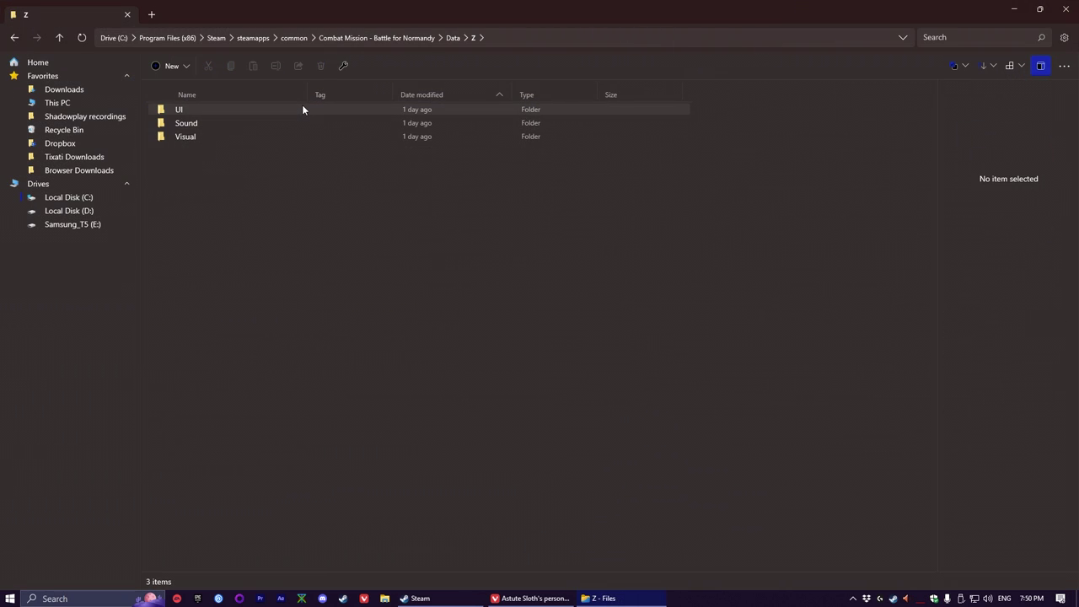
pyautogui.click(297, 107)
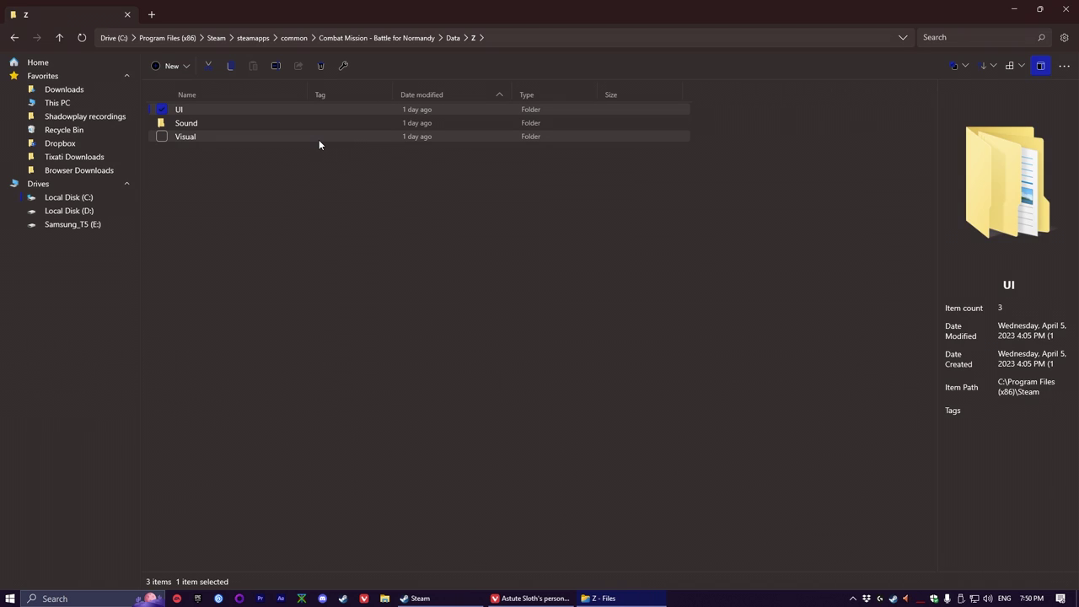
pyautogui.click(319, 139)
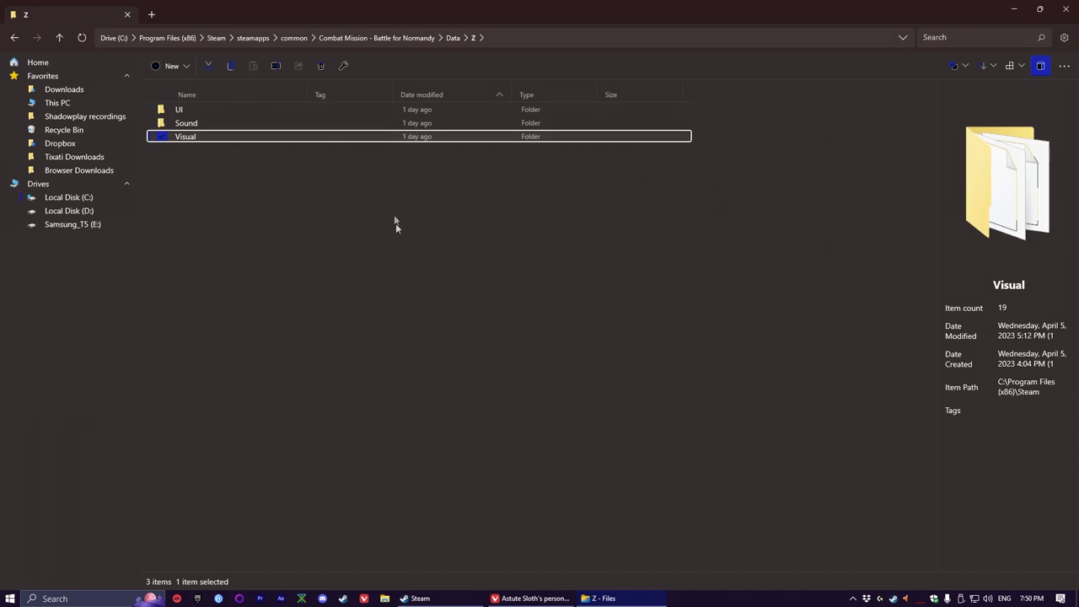
pyautogui.press('Return')
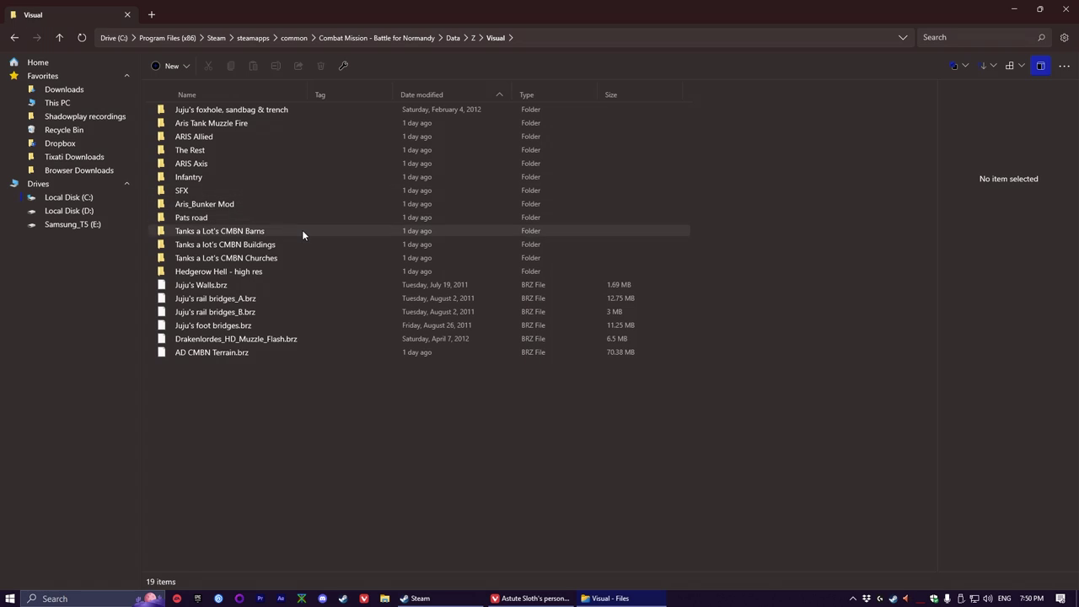
# - Browse the Pats road and SFX mod folders, then return to the game's install folder
pyautogui.click(303, 232)
pyautogui.doubleClick(292, 215)
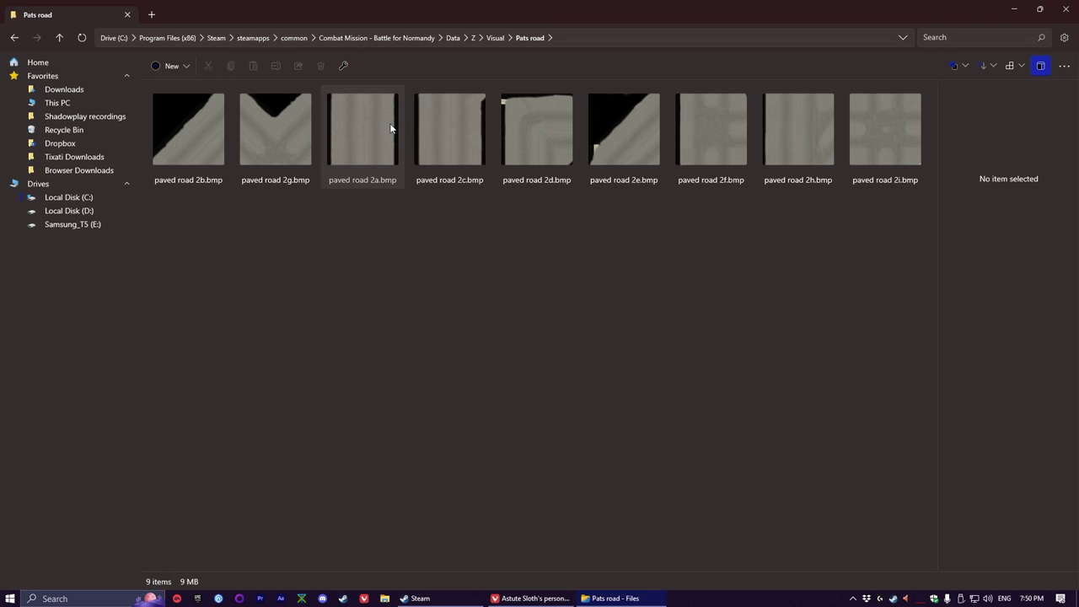
pyautogui.click(494, 39)
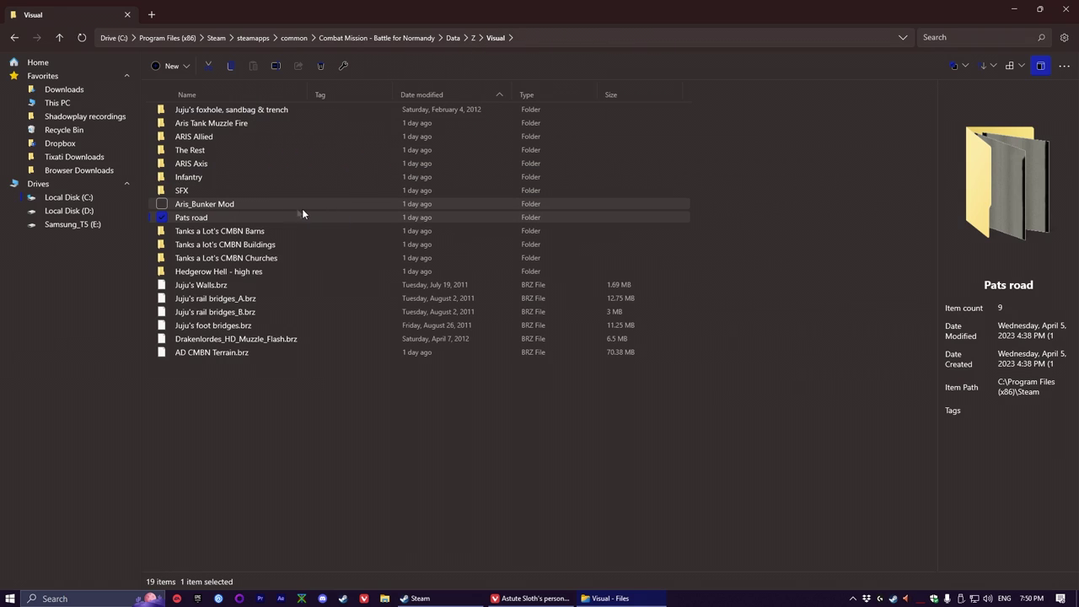
pyautogui.doubleClick(240, 191)
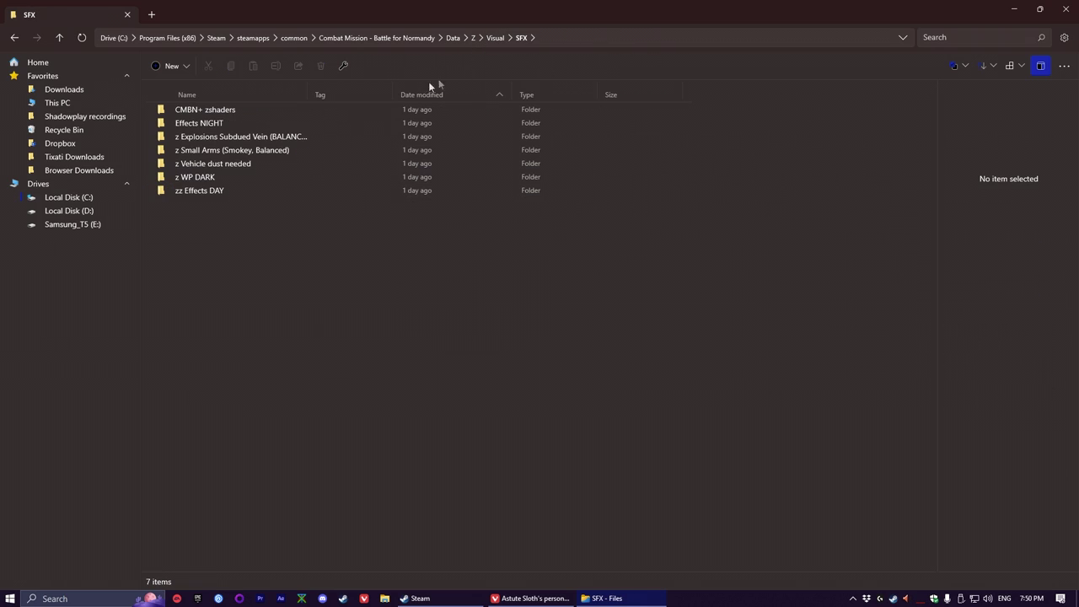
pyautogui.click(459, 38)
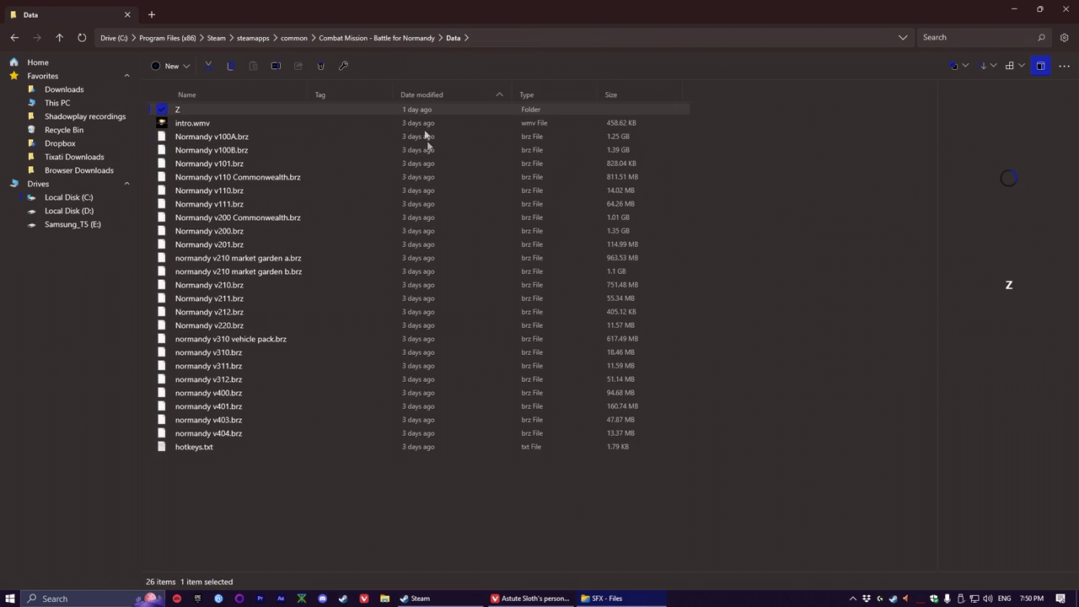
pyautogui.click(766, 277)
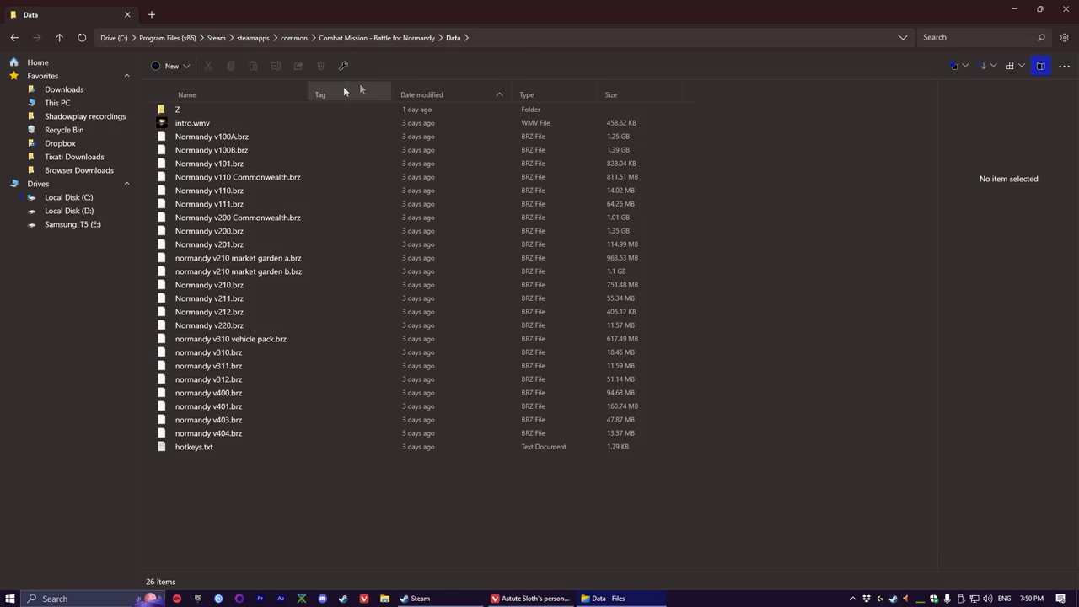
pyautogui.click(419, 38)
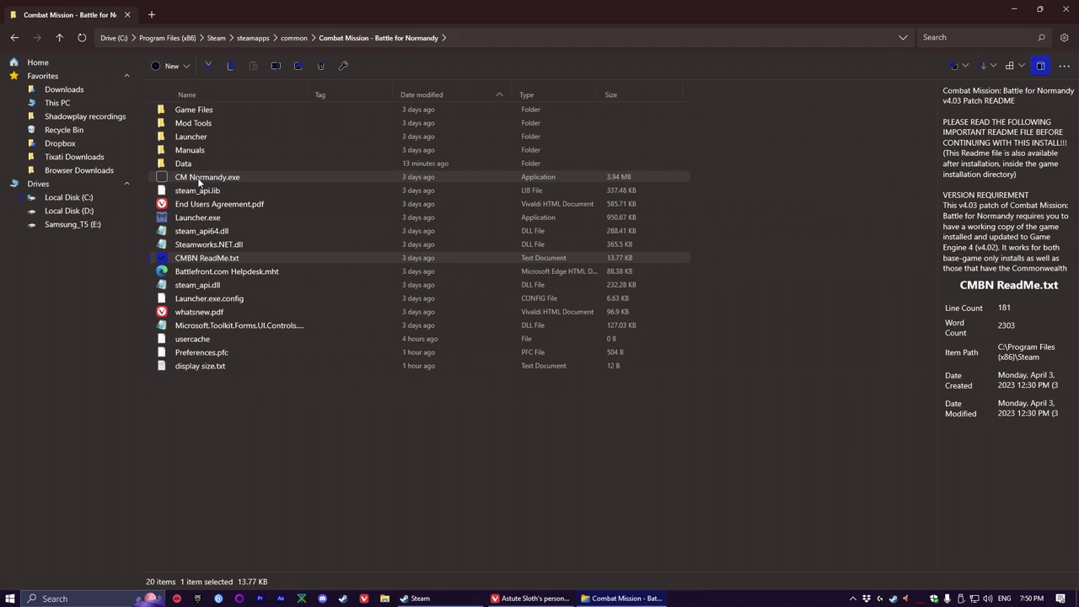
# - Launch CM Normandy.exe and hit Play in the launcher to reach a battle's Setup Phase
pyautogui.doubleClick(202, 178)
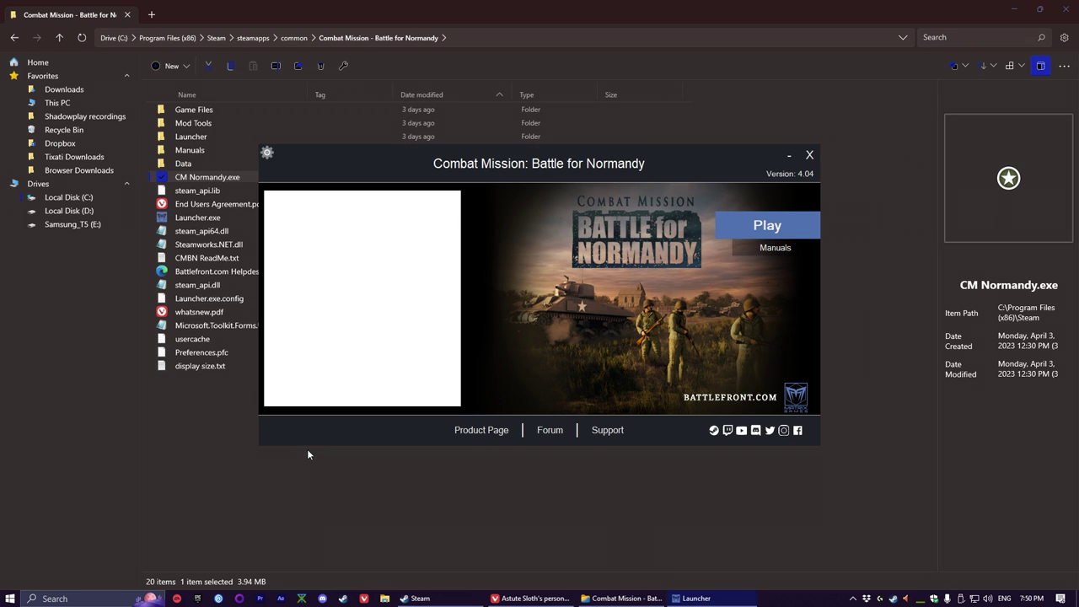
pyautogui.click(769, 224)
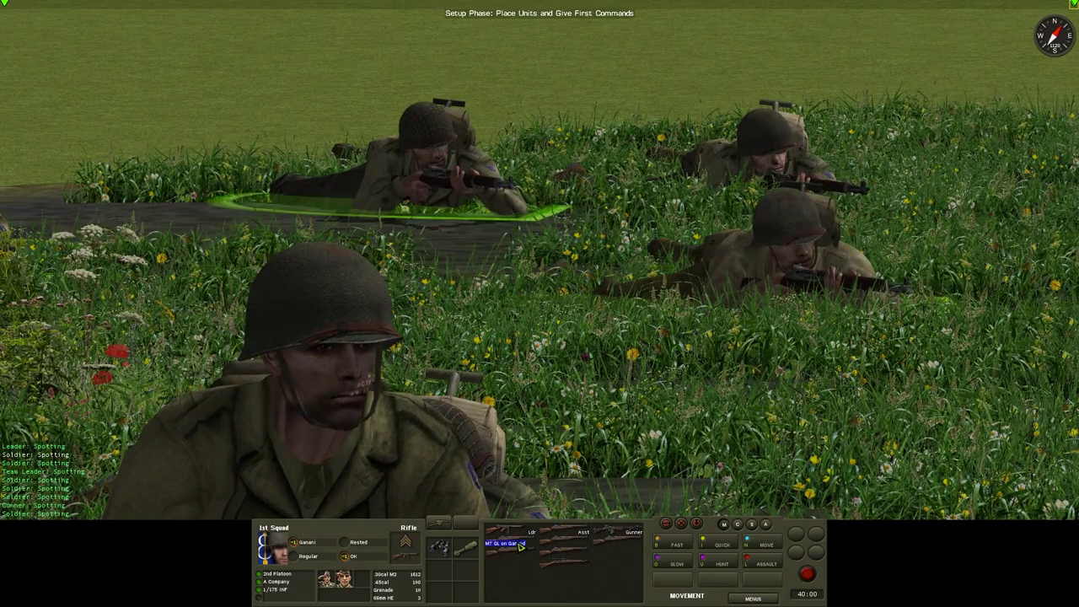
# - Pan and zoom the camera around the American squad to inspect retextured soldiers, rifle grenade and grass
pyautogui.press('d')
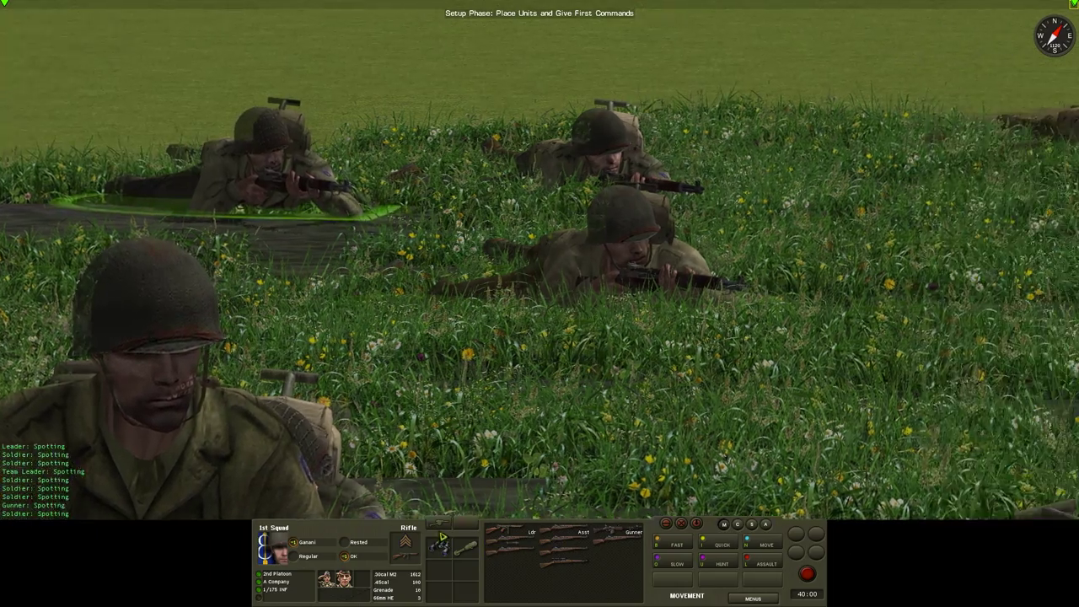
pyautogui.click(451, 530)
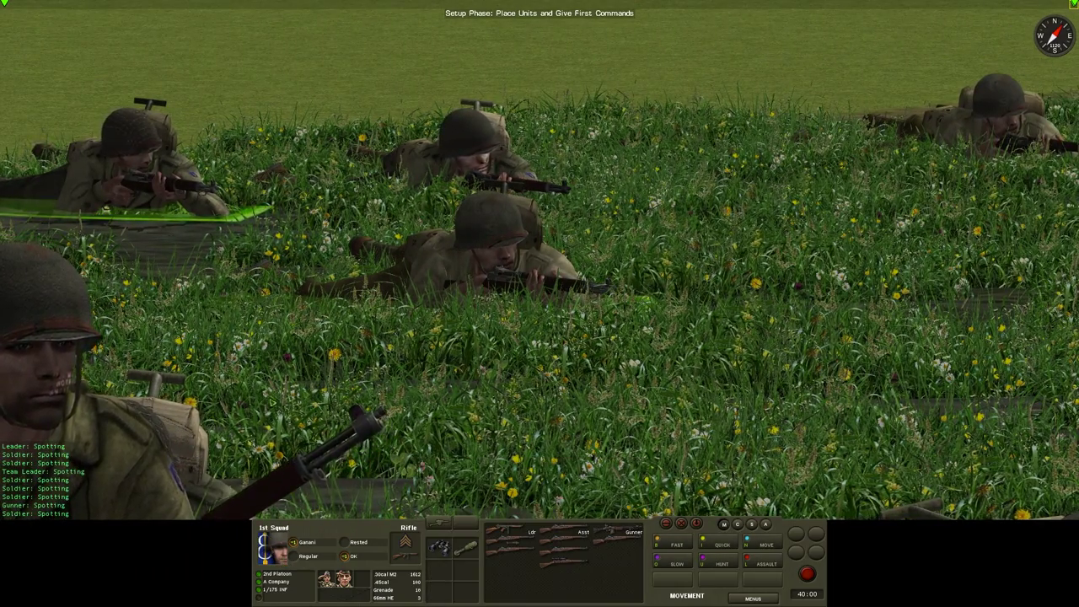
pyautogui.scroll(-5, 592, 455)
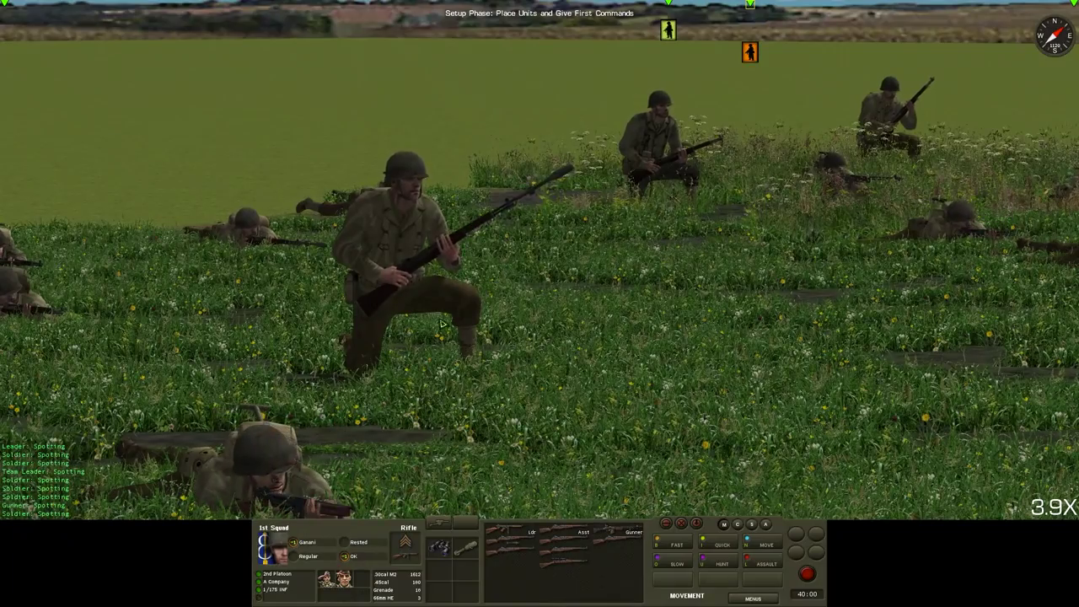
pyautogui.scroll(8, 442, 325)
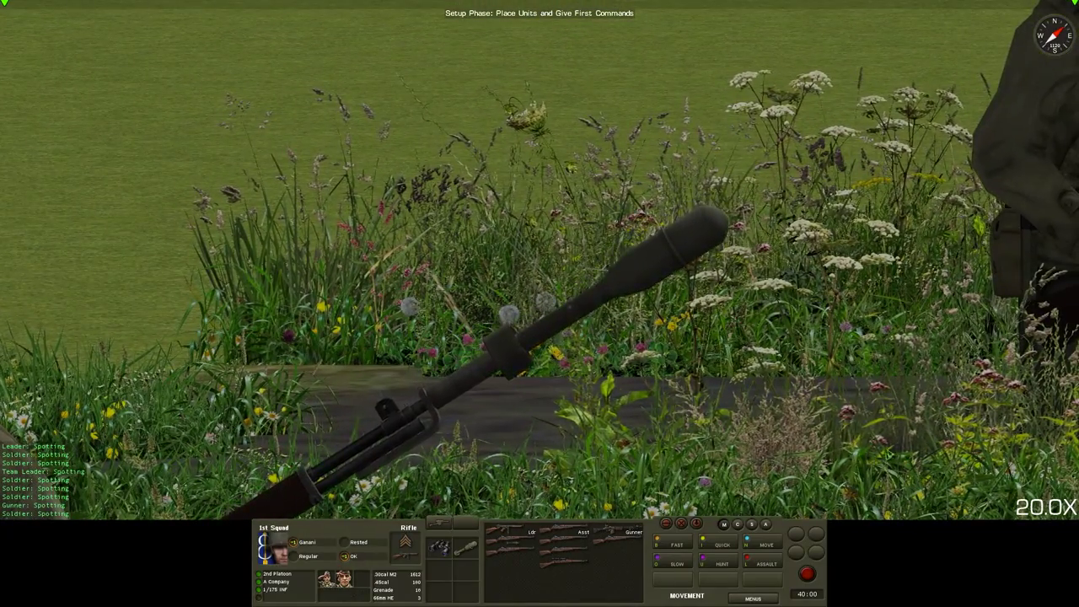
pyautogui.press('a')
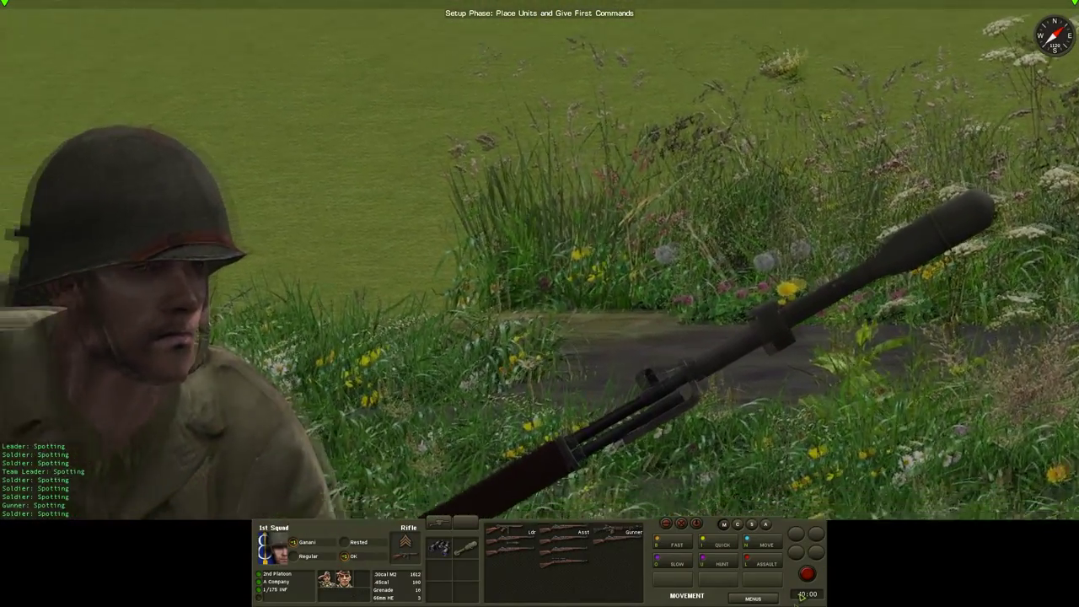
pyautogui.scroll(-6, 539, 261)
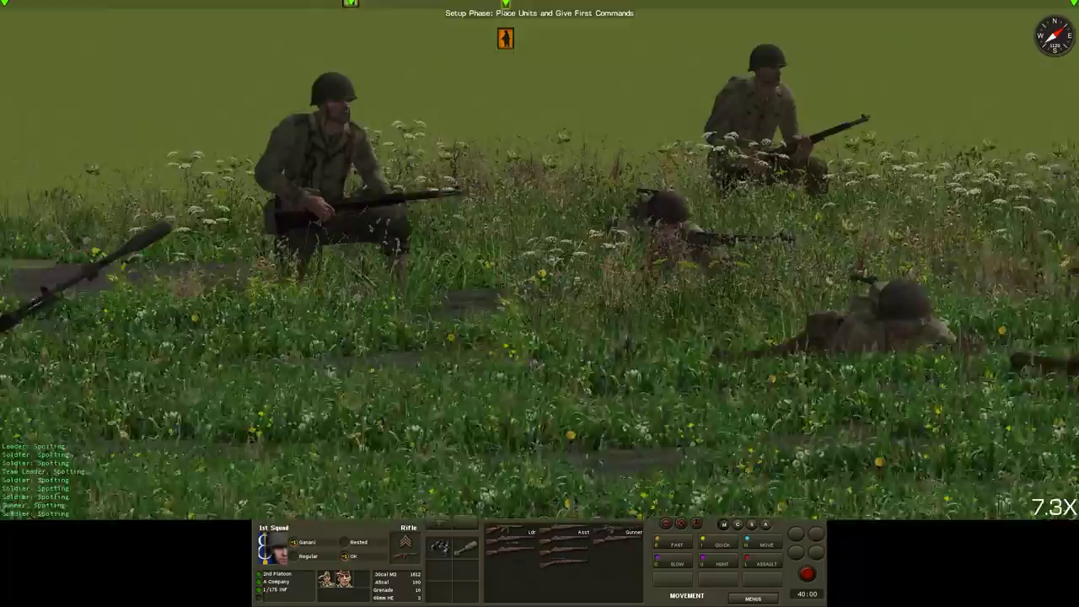
pyautogui.scroll(-8, 911, 350)
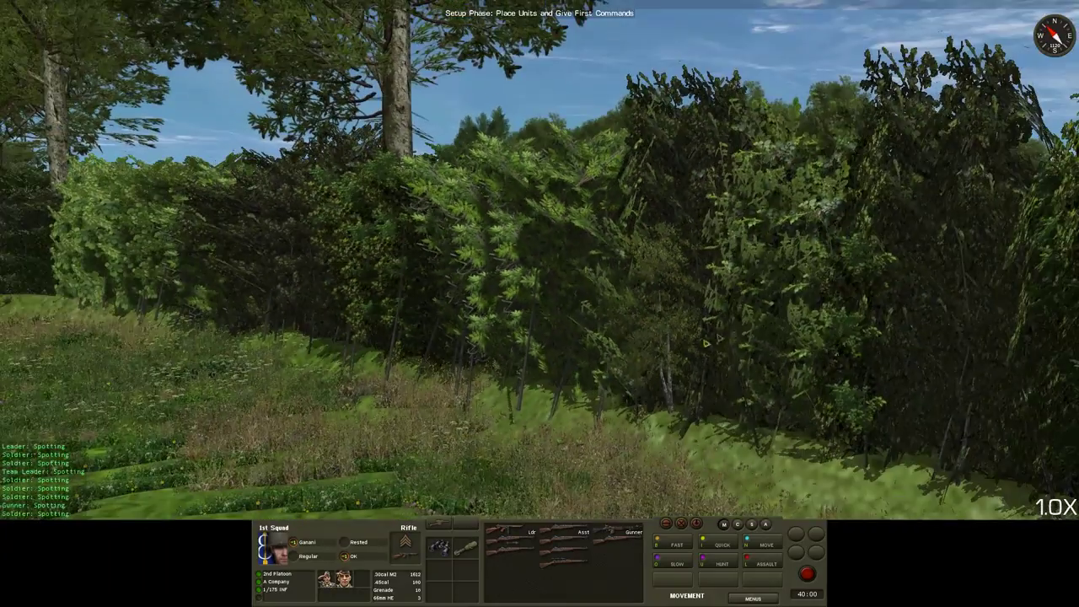
pyautogui.click(753, 598)
pyautogui.click(710, 577)
pyautogui.click(710, 577)
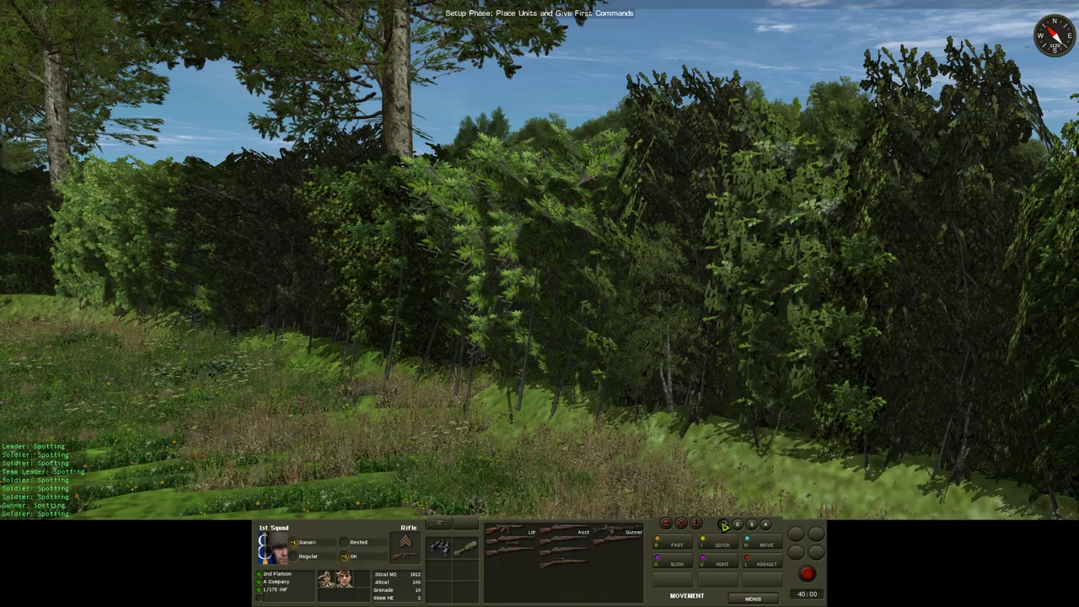
pyautogui.click(727, 572)
pyautogui.click(496, 330)
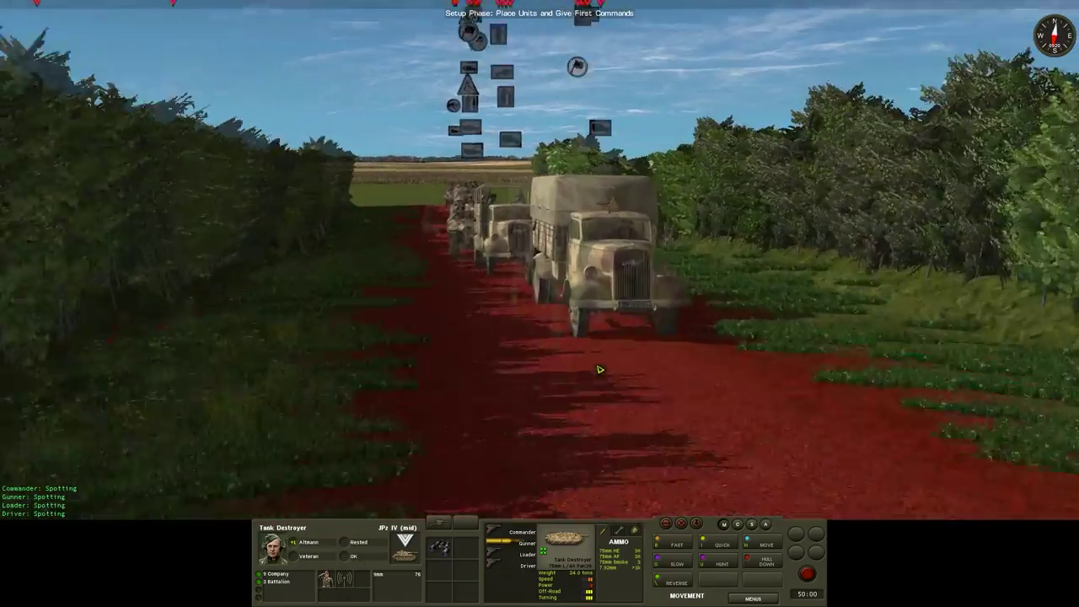
pyautogui.click(600, 369)
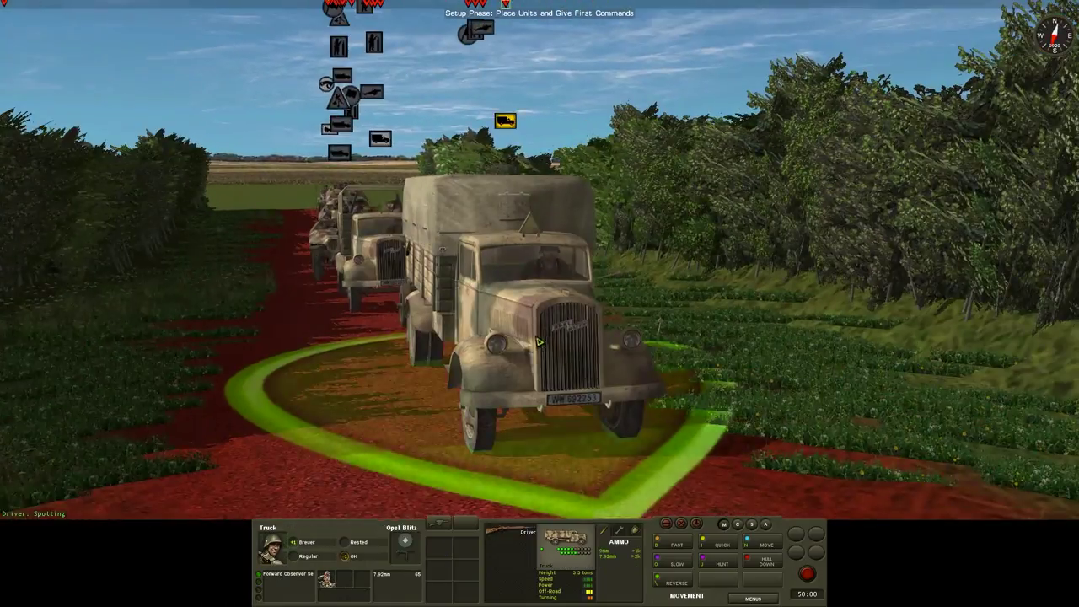
pyautogui.click(485, 410)
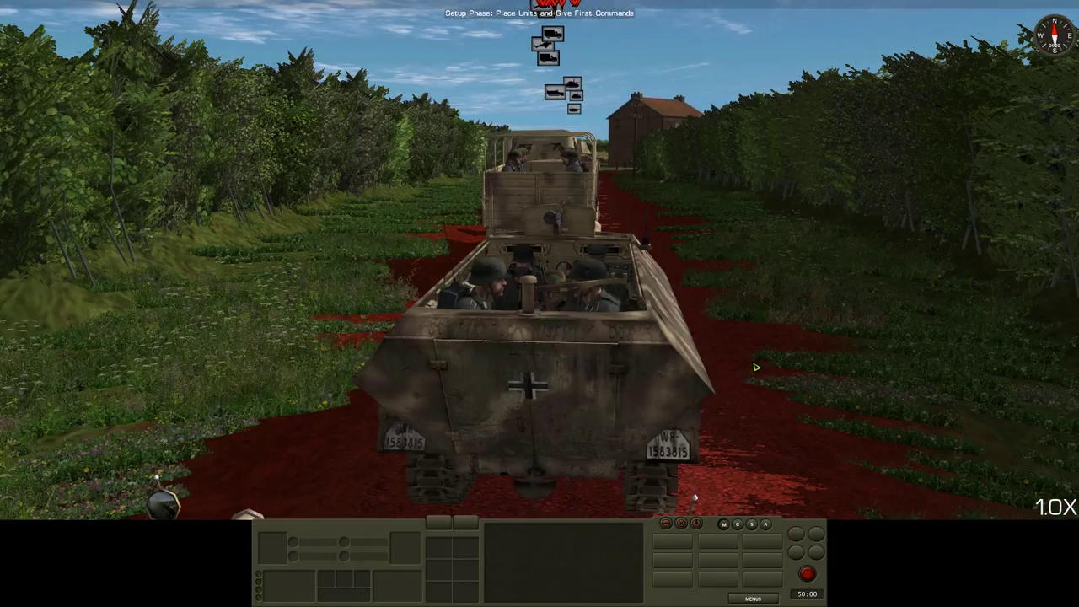
pyautogui.click(516, 309)
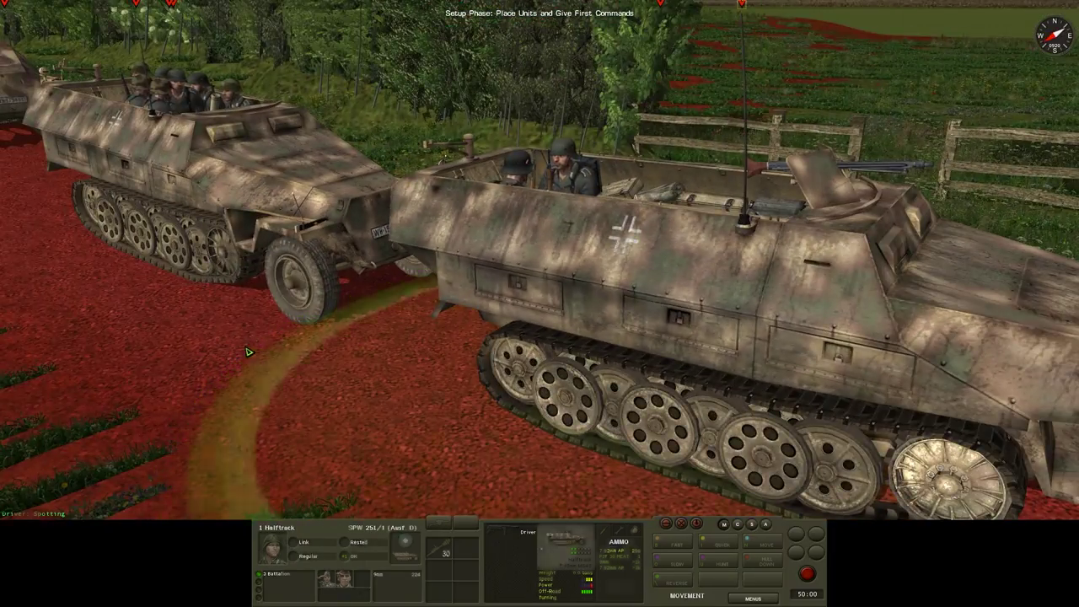
pyautogui.click(276, 277)
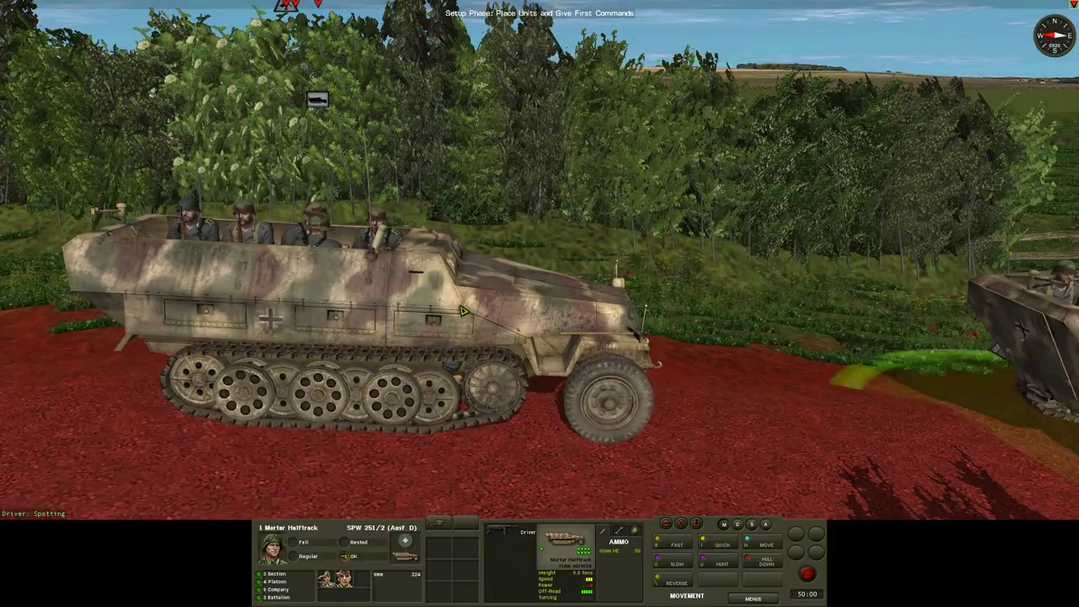
pyautogui.click(463, 312)
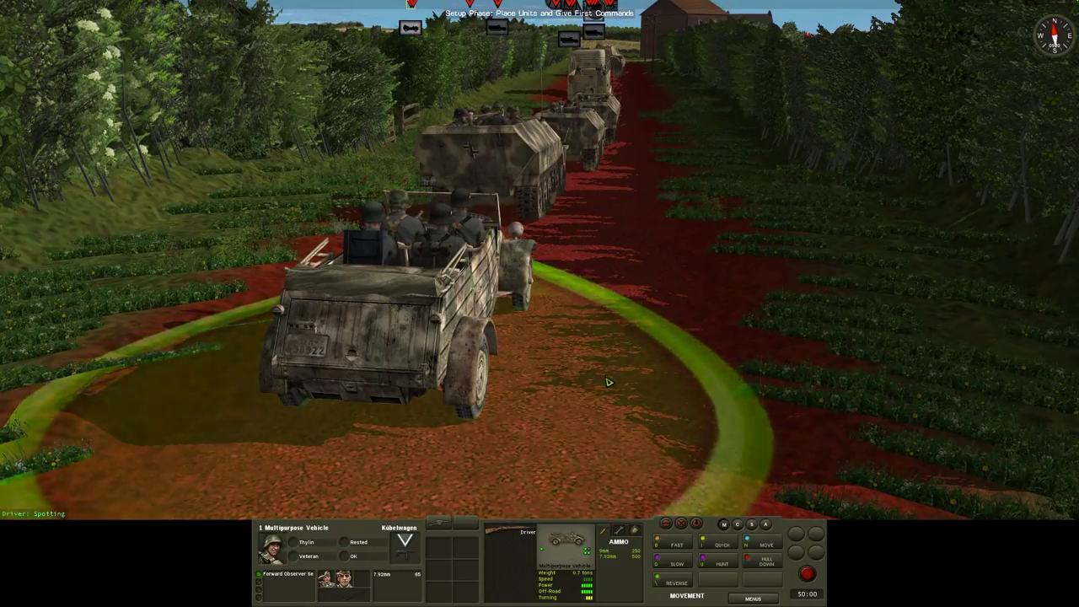
pyautogui.click(573, 354)
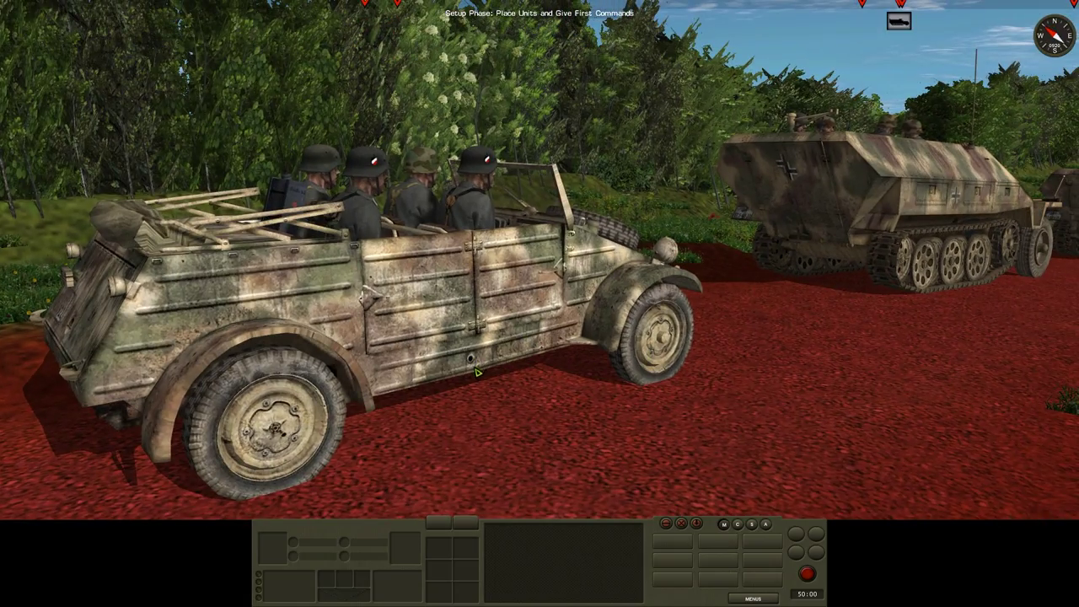
pyautogui.click(460, 357)
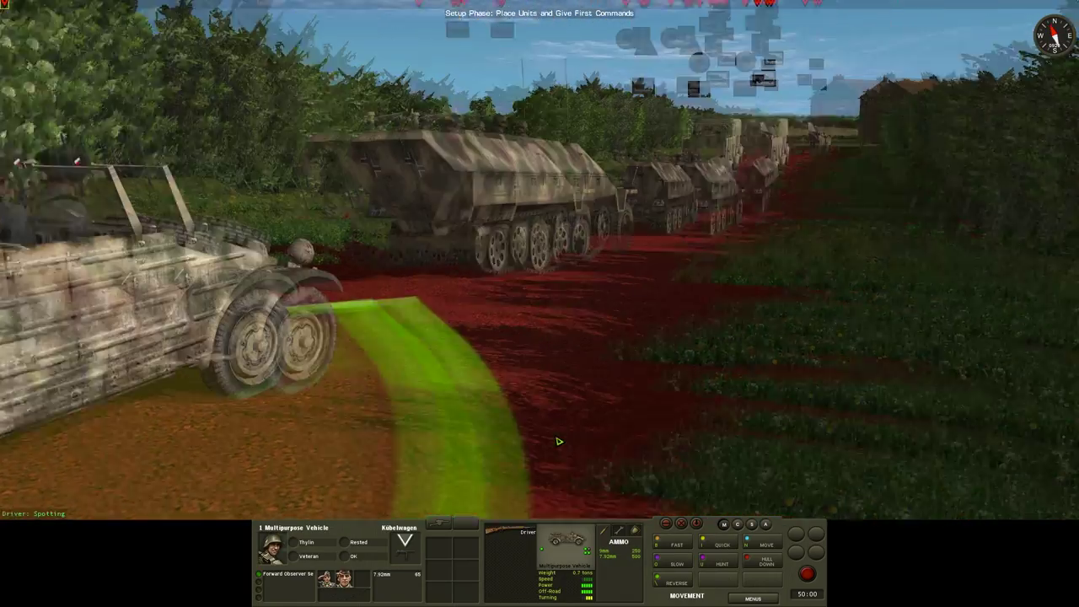
pyautogui.click(604, 431)
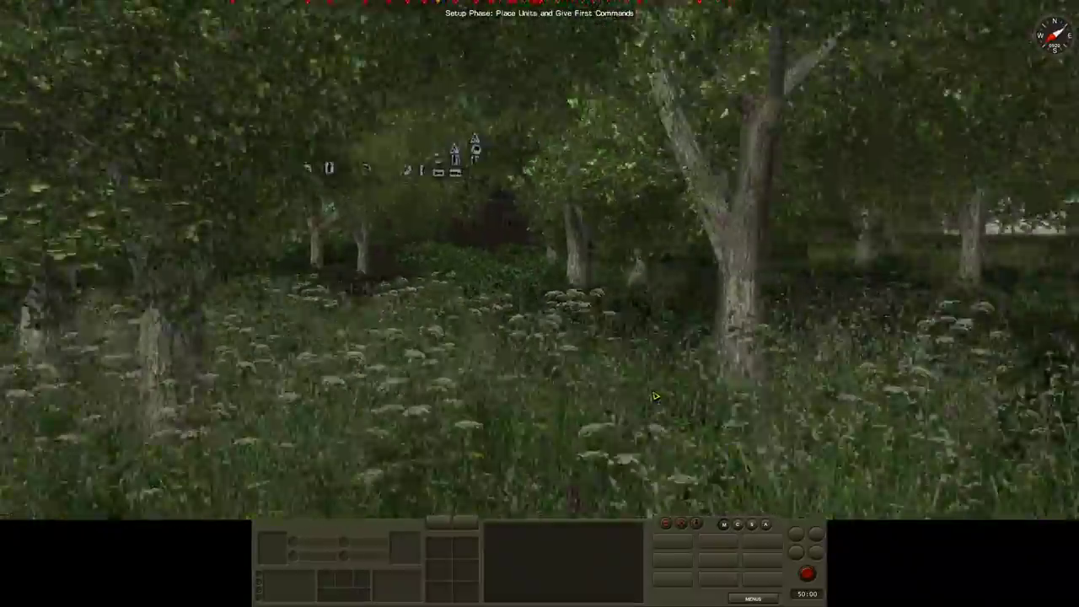
pyautogui.press('w')
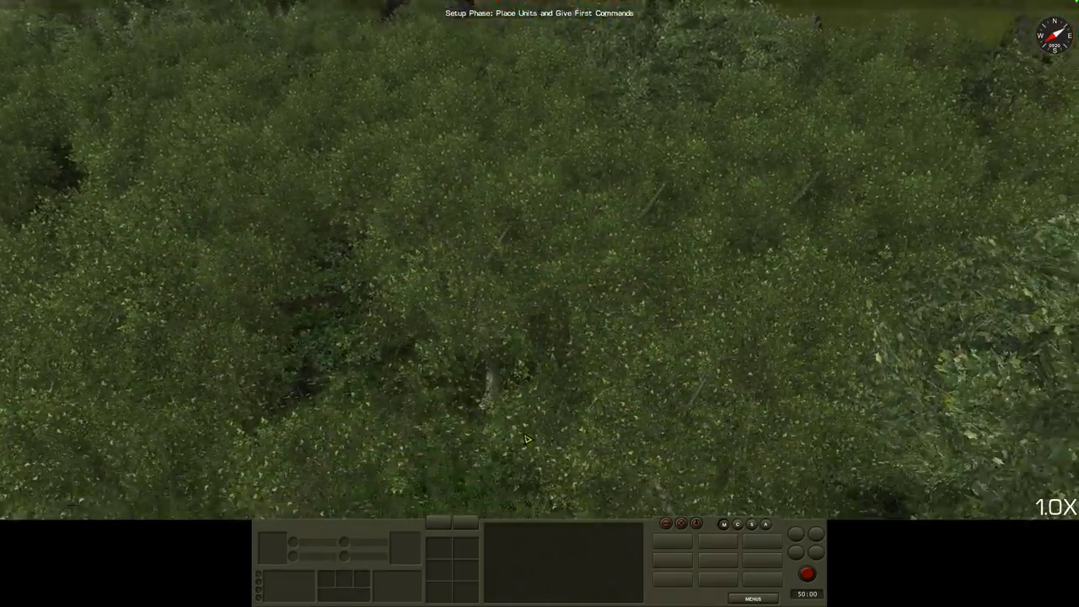
pyautogui.press('w')
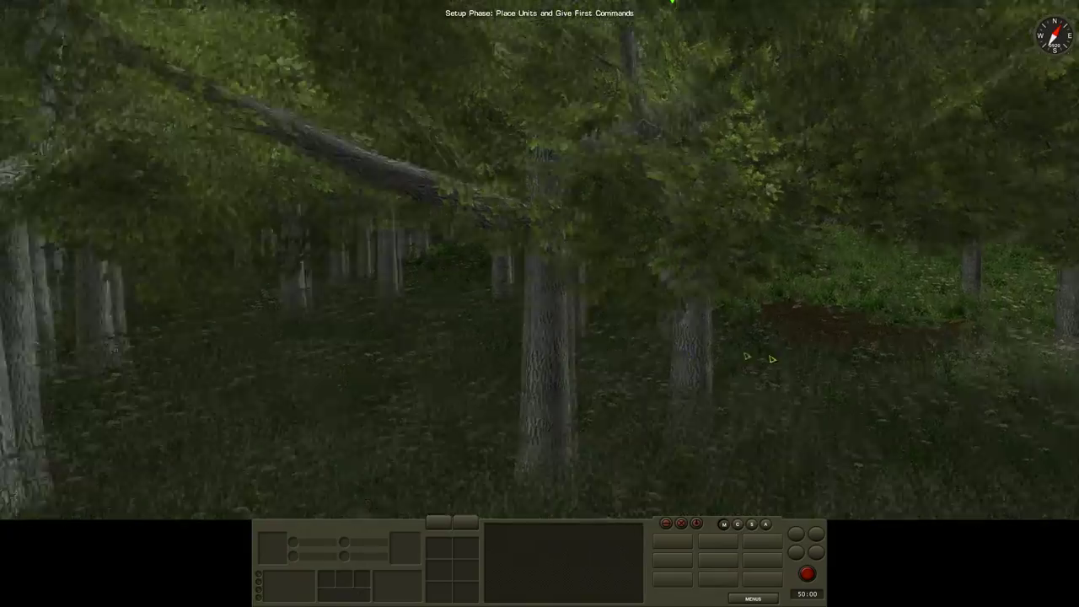
pyautogui.press('w')
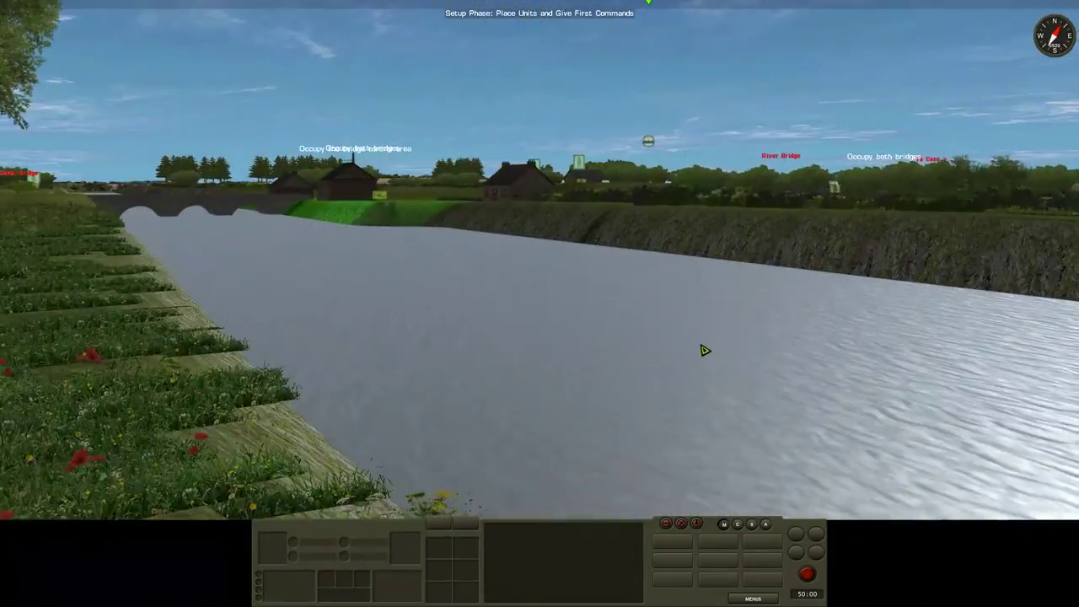
pyautogui.press('d')
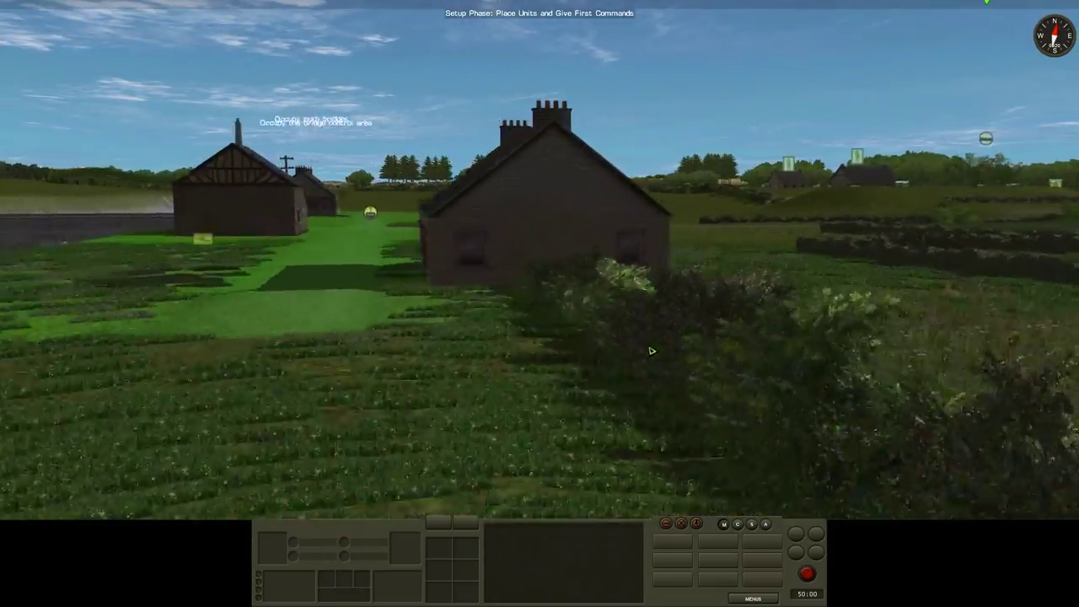
pyautogui.press('d')
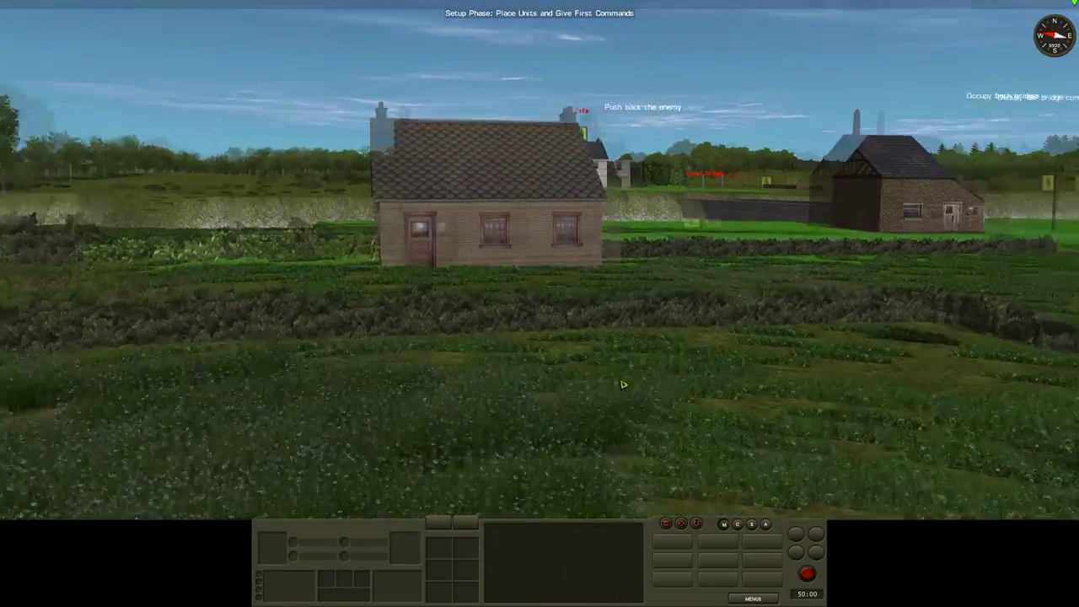
pyautogui.press('a')
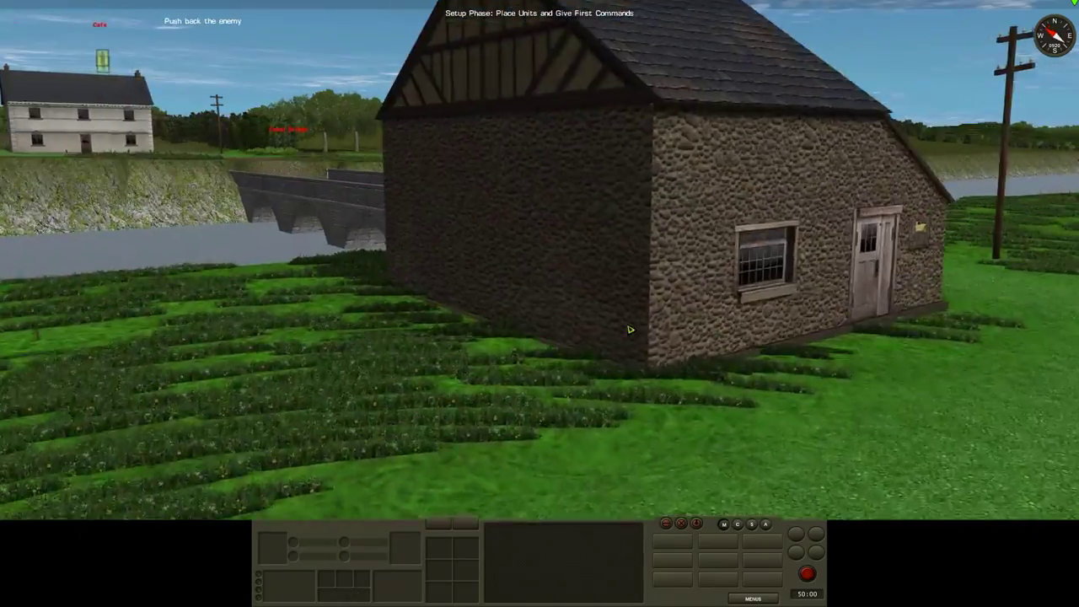
pyautogui.scroll(8, 660, 294)
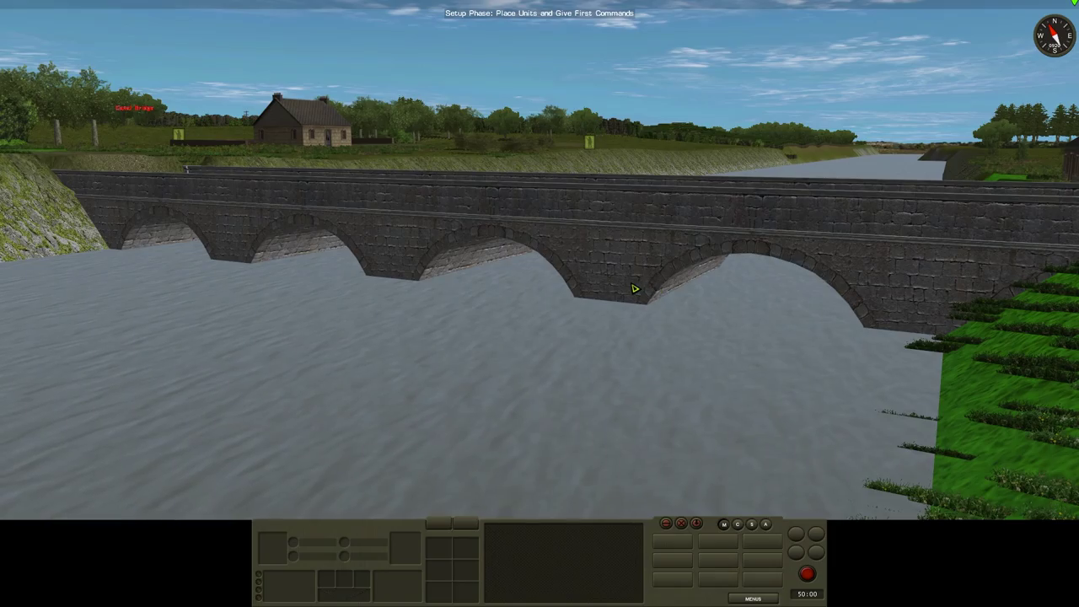
pyautogui.scroll(-3, 615, 282)
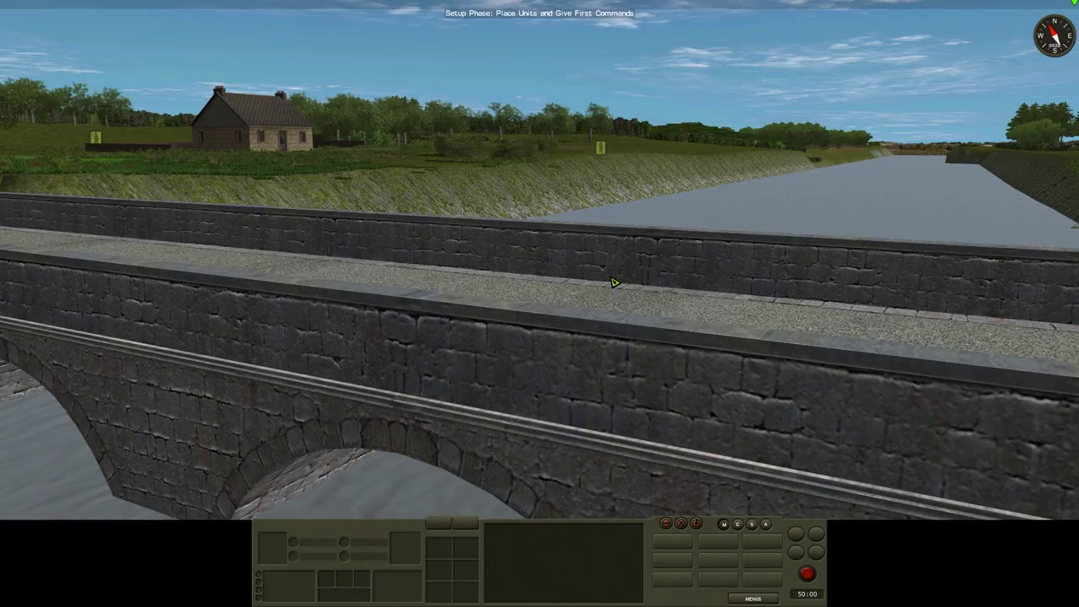
pyautogui.press('d')
pyautogui.scroll(-3, 514, 284)
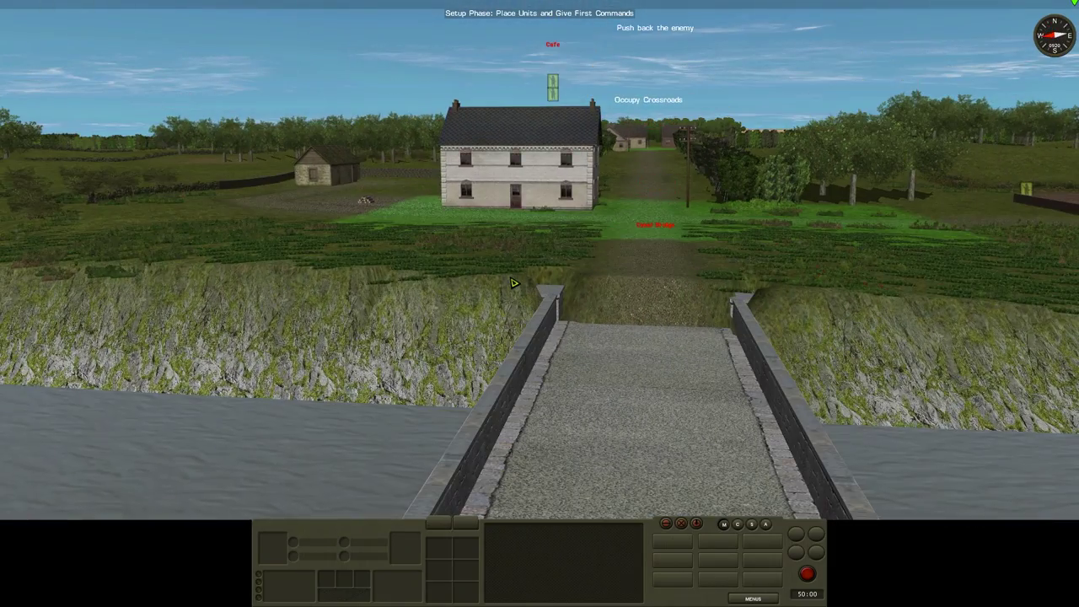
pyautogui.scroll(8, 512, 284)
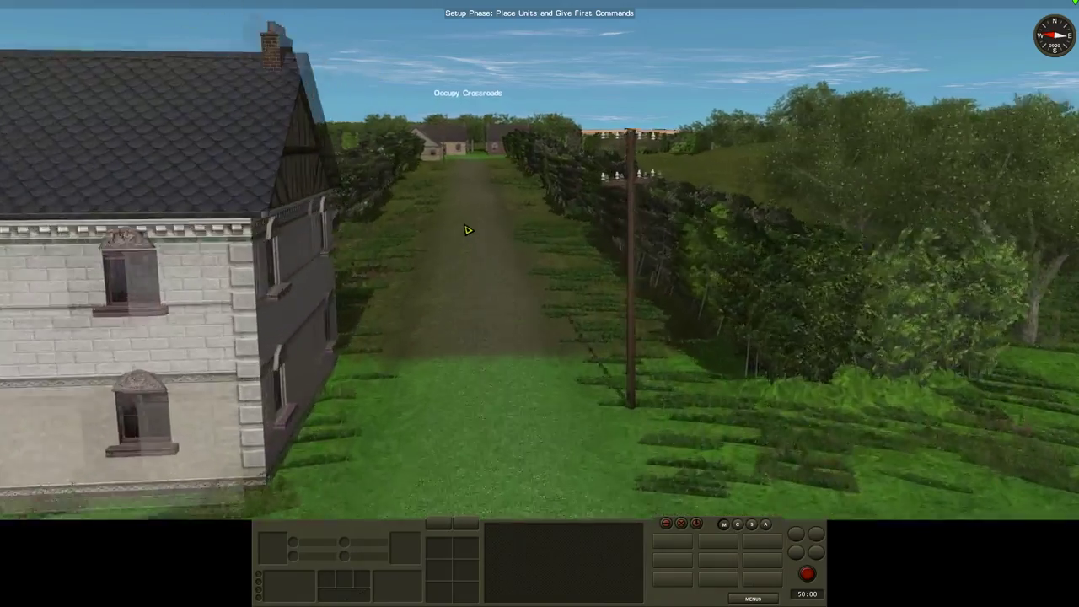
pyautogui.press('d')
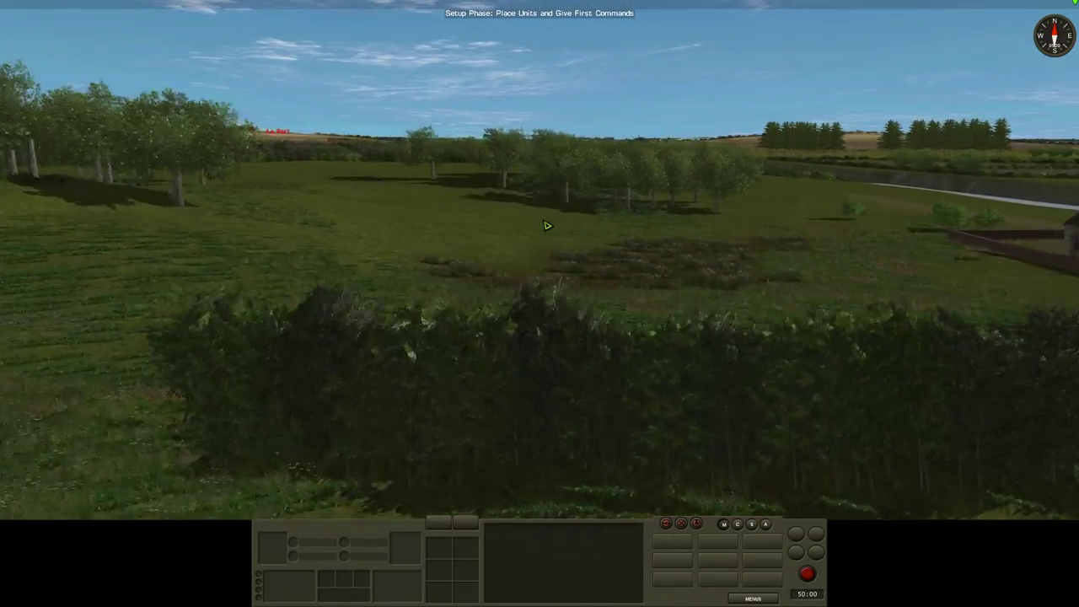
pyautogui.press('a')
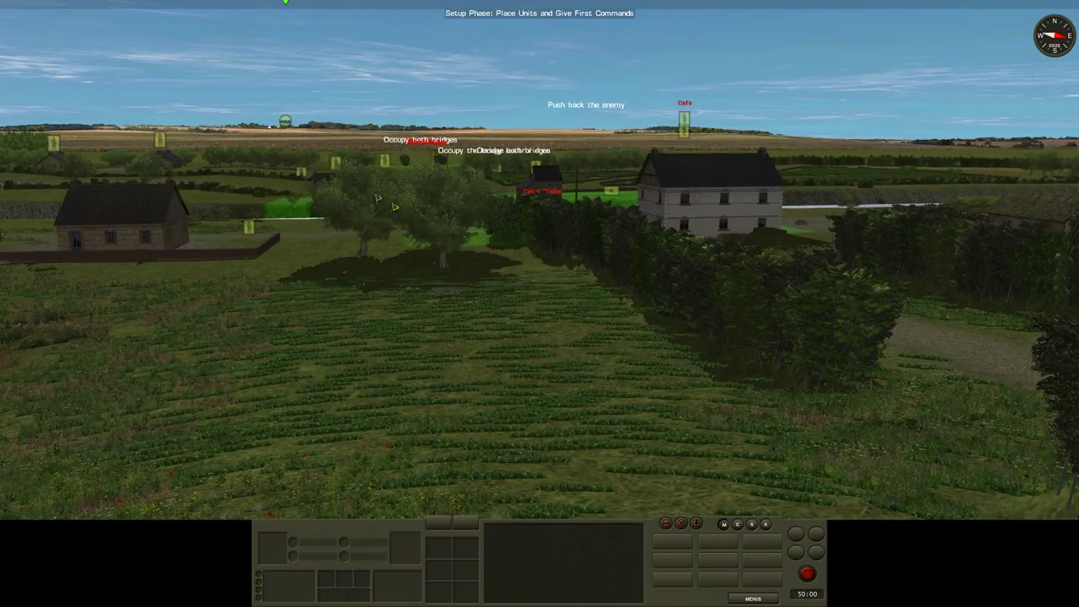
pyautogui.press('s')
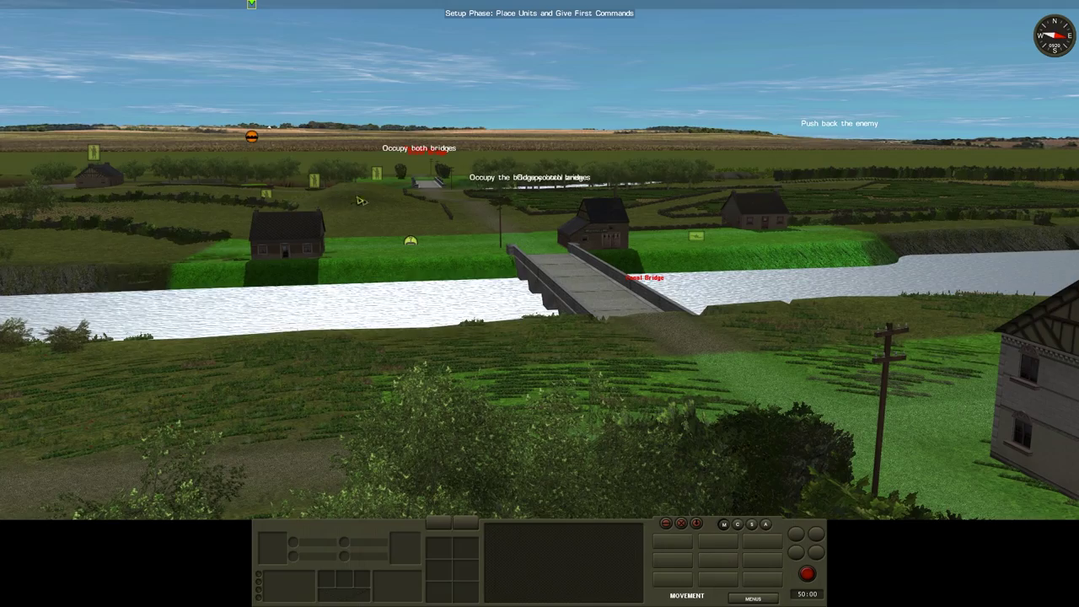
pyautogui.press('w')
pyautogui.press('a')
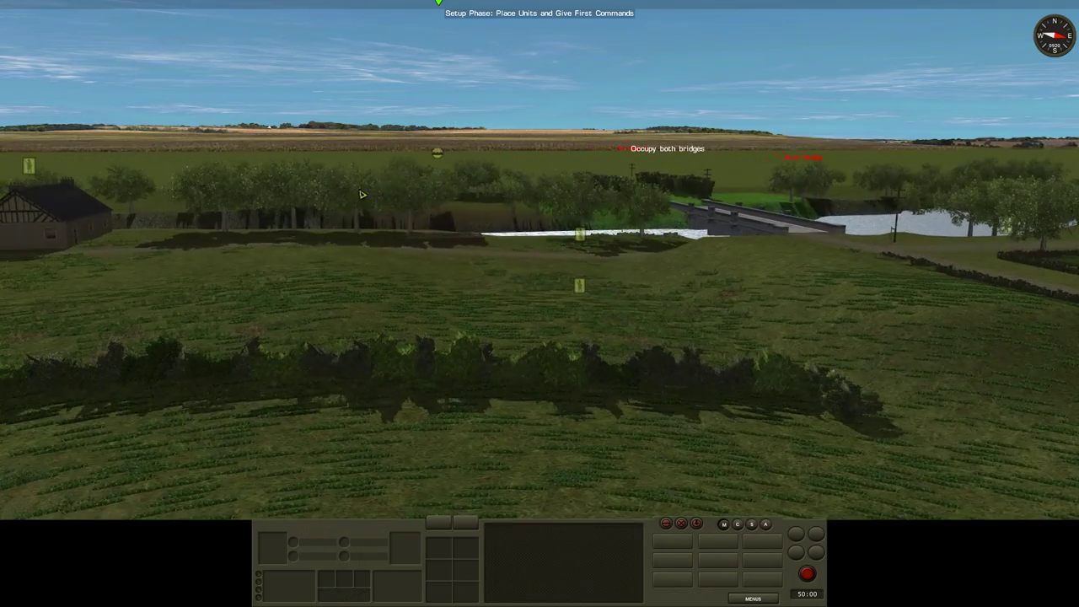
pyautogui.click(573, 284)
pyautogui.press('e')
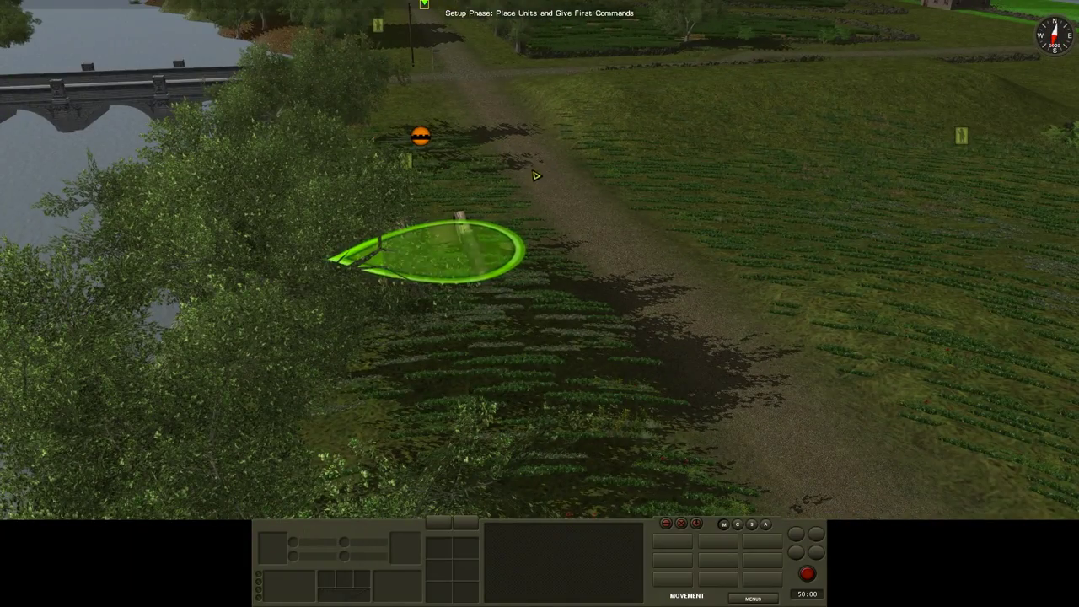
pyautogui.click(537, 176)
pyautogui.press('s')
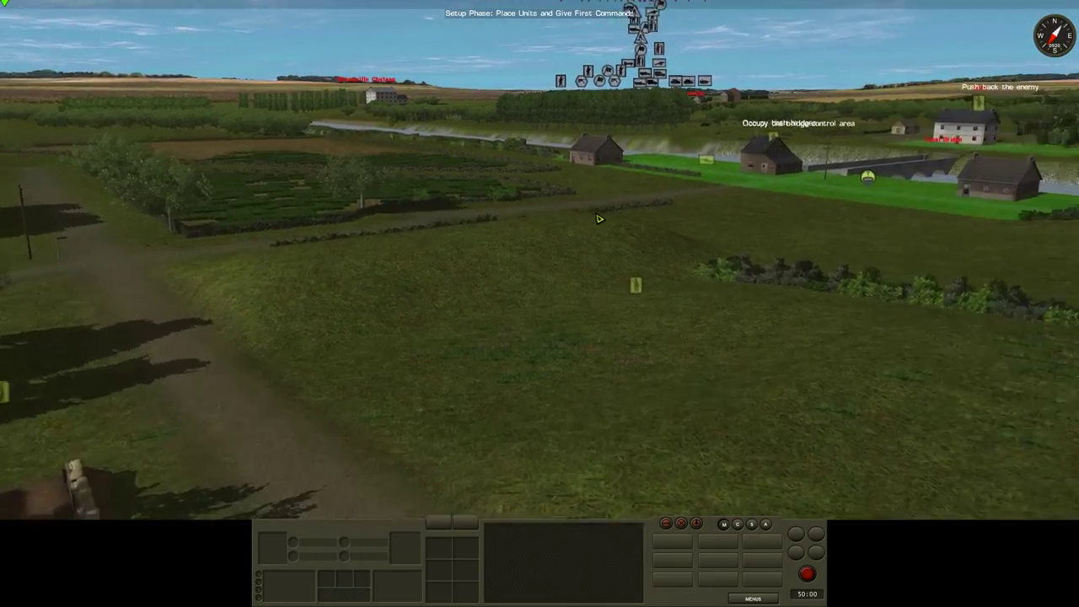